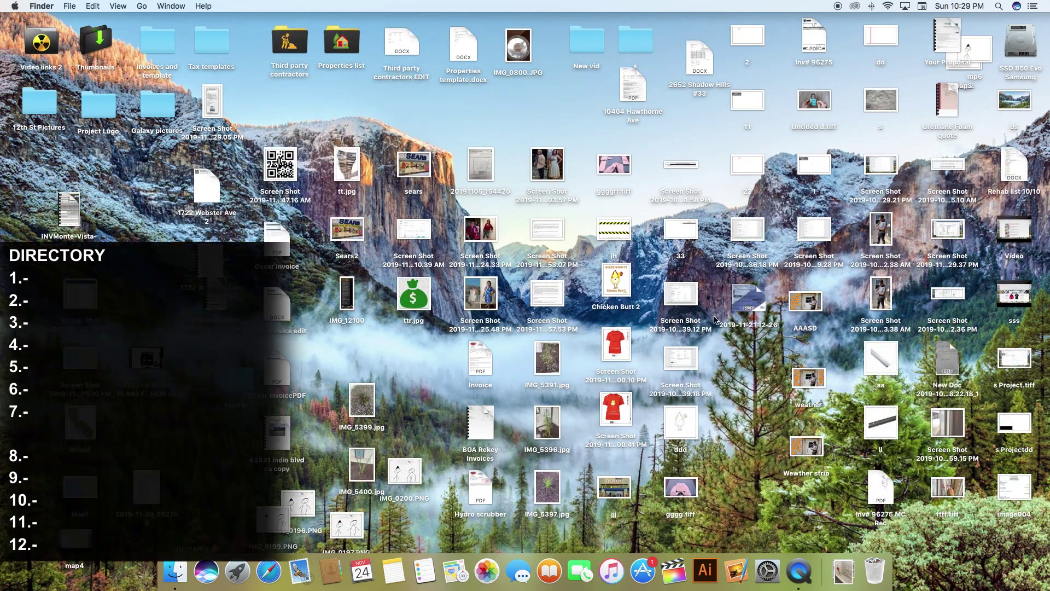
- Open the Trash, view it as thumbnails, and check its 12.5 GB size in Get Info
left_click(866, 561)
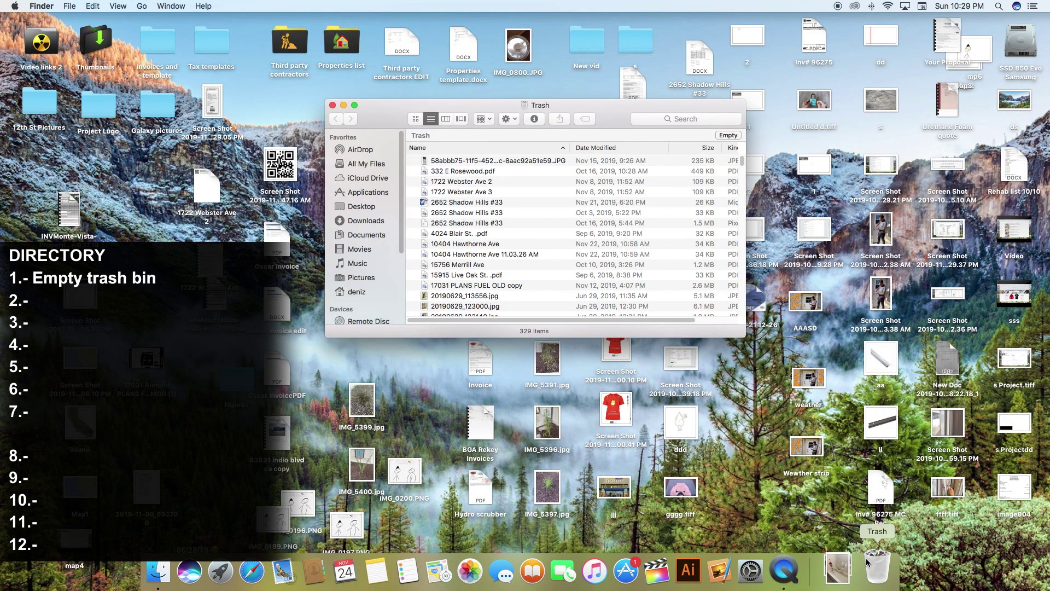
left_click(418, 120)
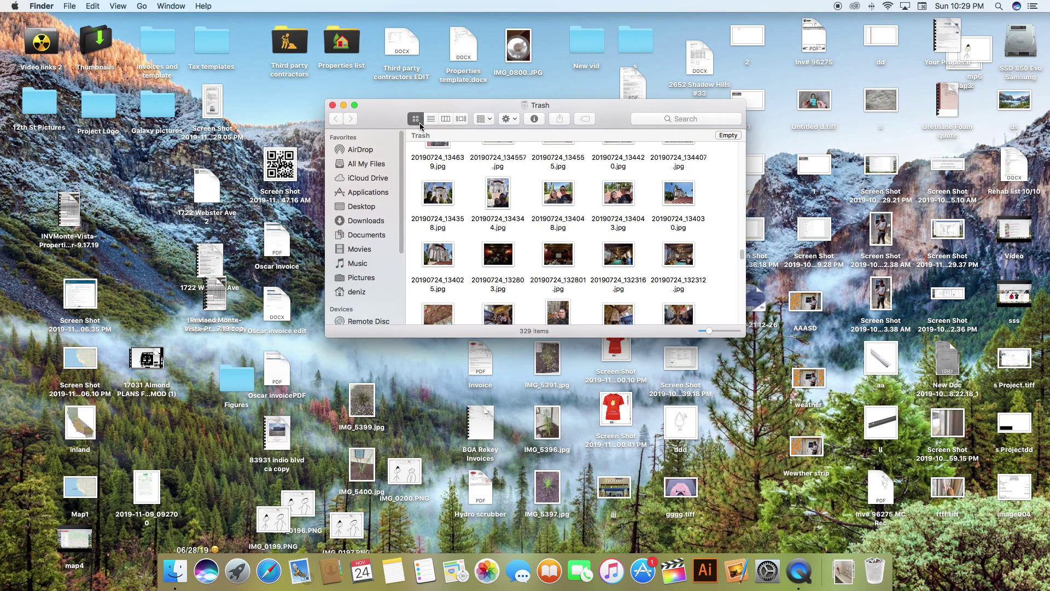
scroll(509, 175, "down", 2)
scroll(508, 176, "up", 3)
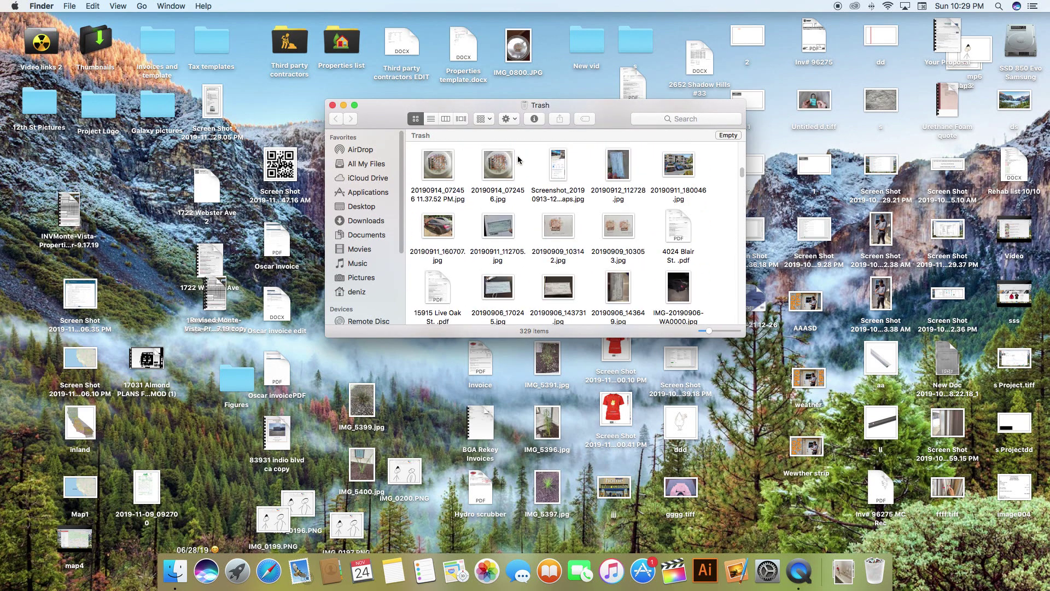
left_click(535, 119)
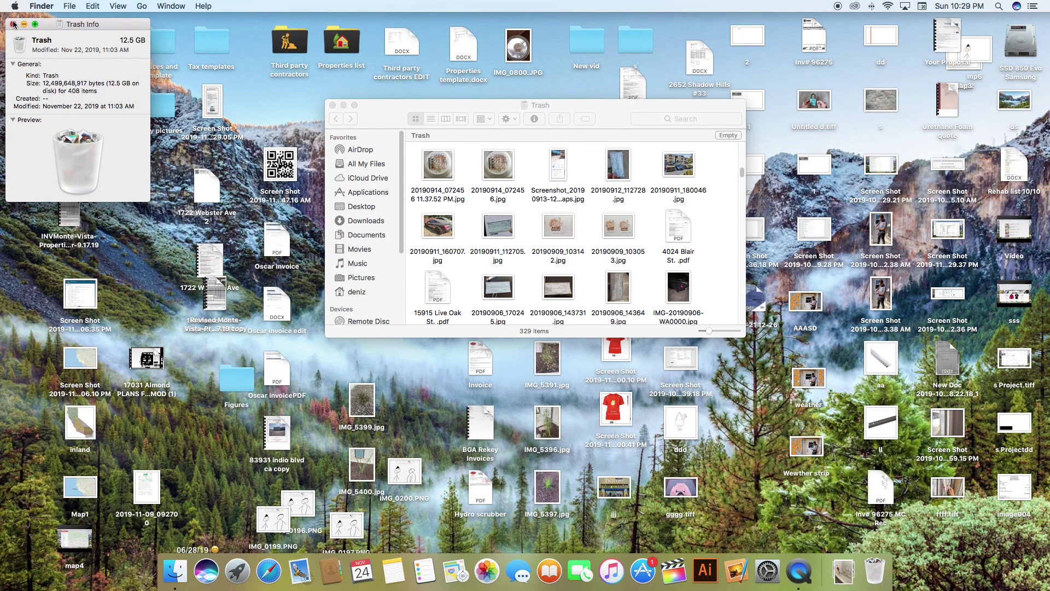
left_click(14, 24)
left_click(332, 105)
- Empty the Trash from the Finder menu and confirm permanent deletion
left_click(45, 6)
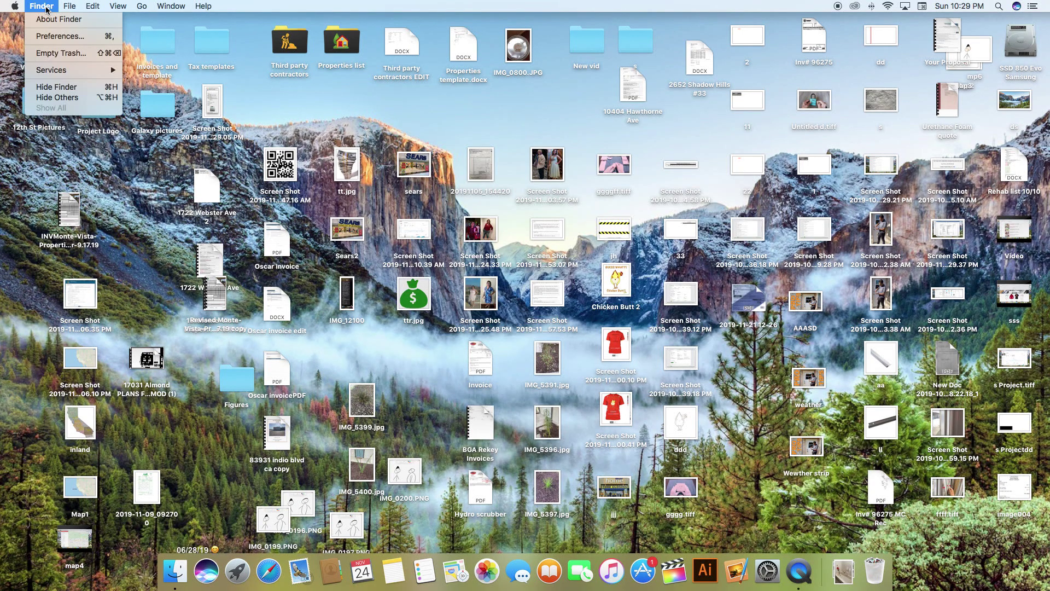
left_click(57, 53)
left_click(593, 196)
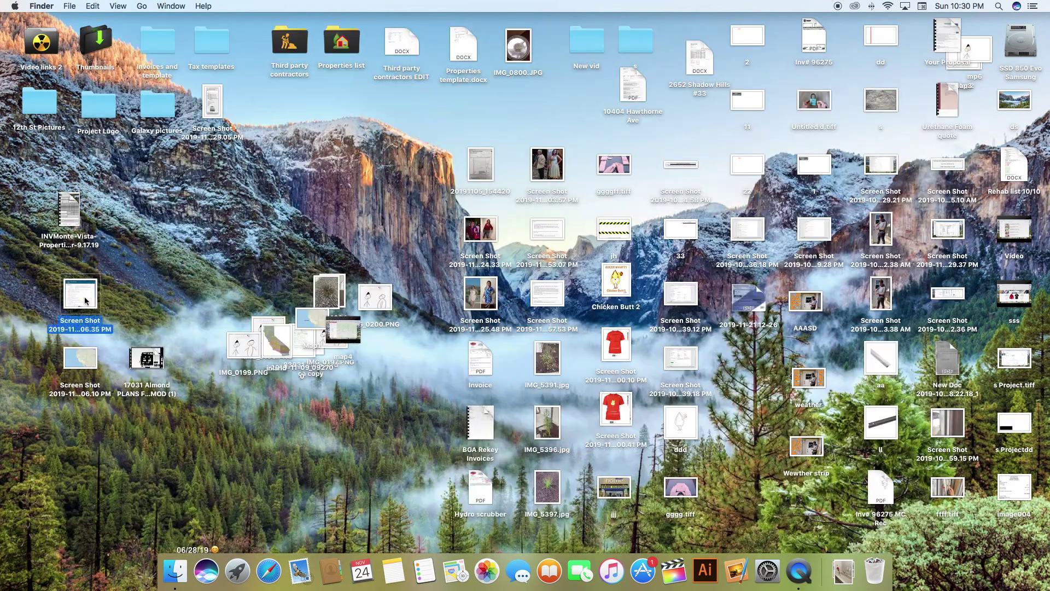
- Move Hydro scrubber and the Wewther strip image into place, previewing Chicken Butt 2 and Wewther strip
left_click_drag(480, 486, 353, 364)
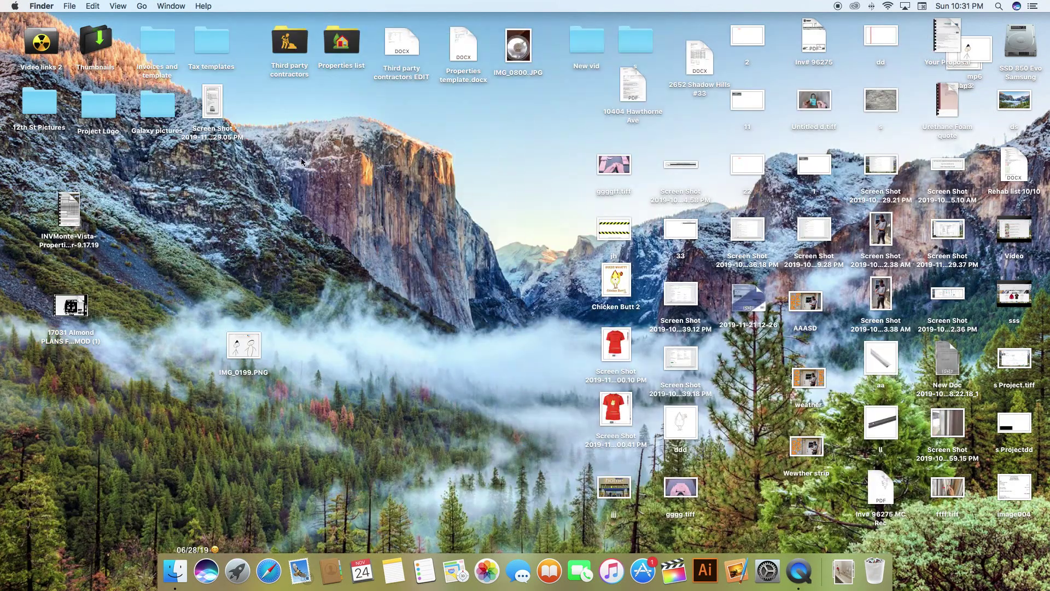
key("space")
key("space")
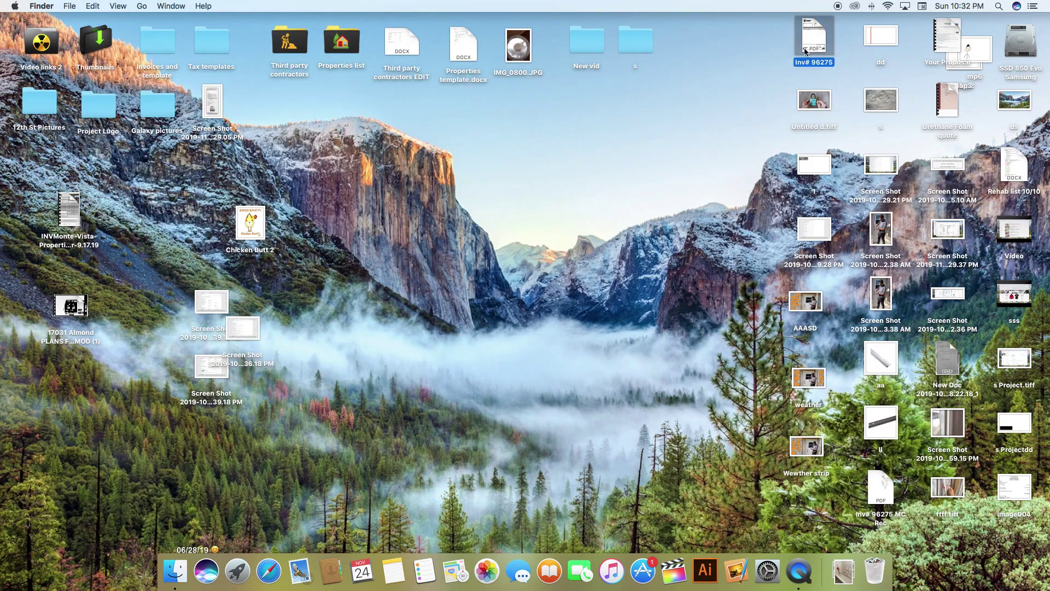
left_click(807, 445)
key("space")
key("space")
left_click_drag(807, 446, 495, 186)
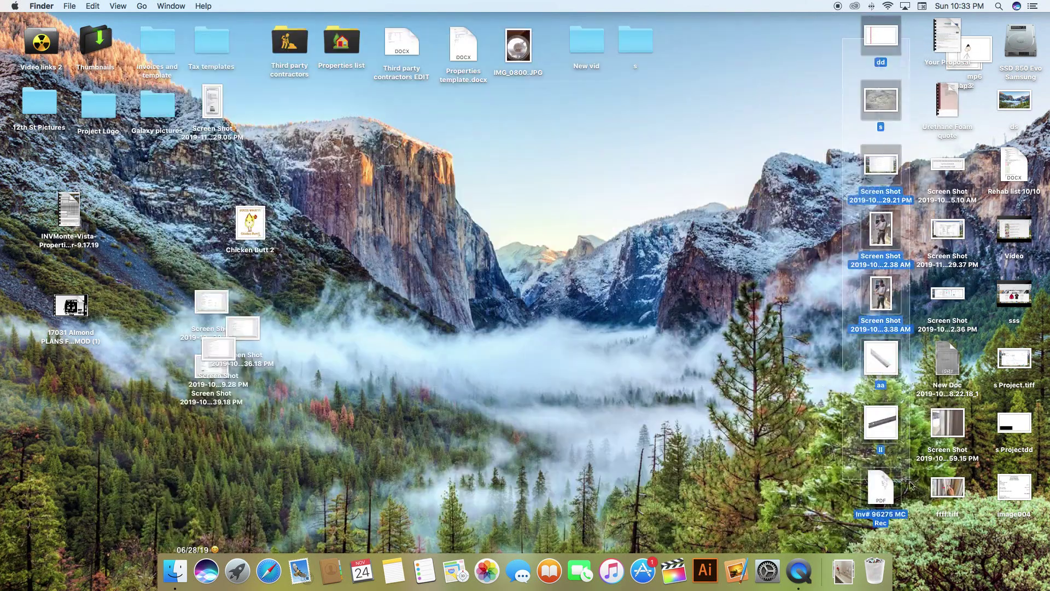
key("space")
key("space")
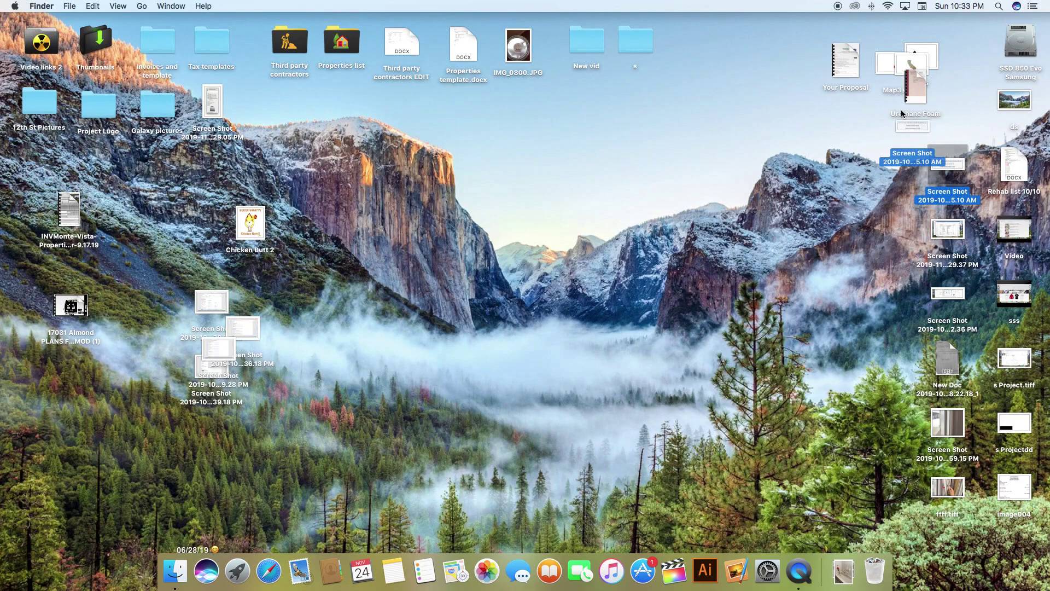
- Check the New vid folder, create a new desktop folder, and move IMG_0800.JPG along the top row
left_click(1002, 230)
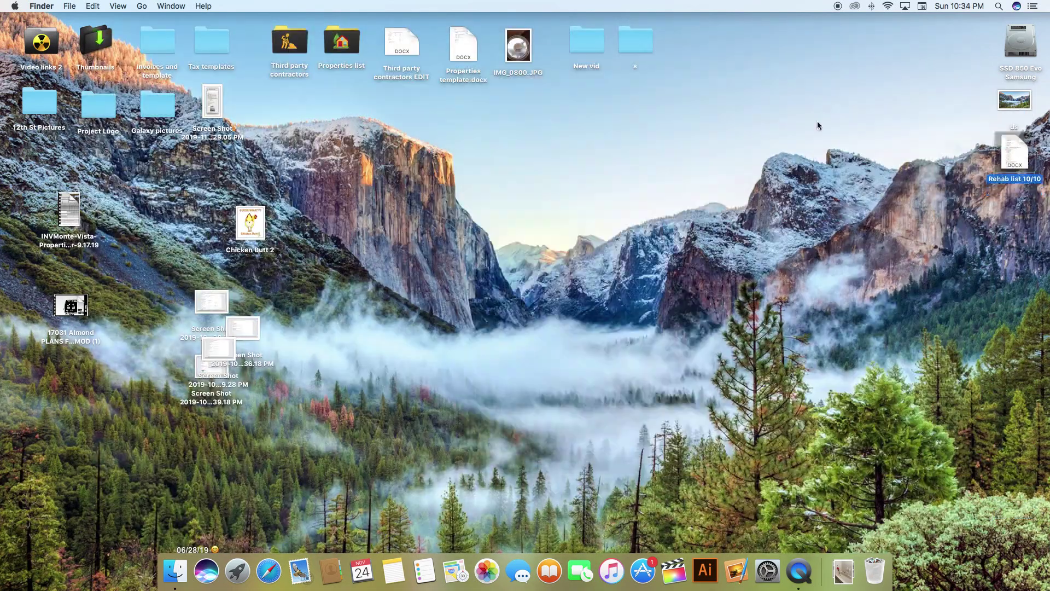
double_click(587, 41)
left_click(322, 95)
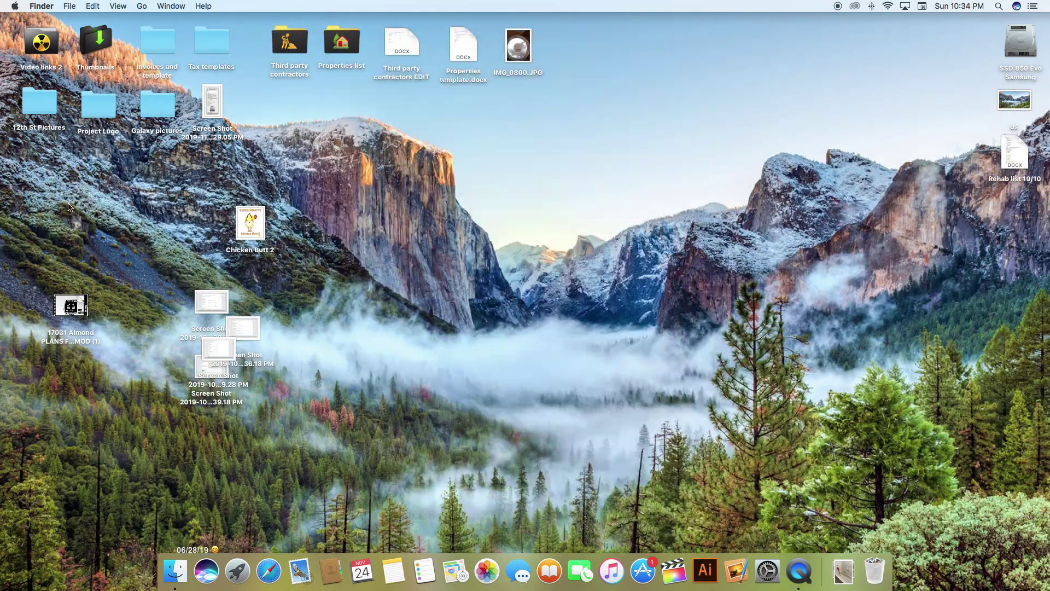
key("super+shift+n")
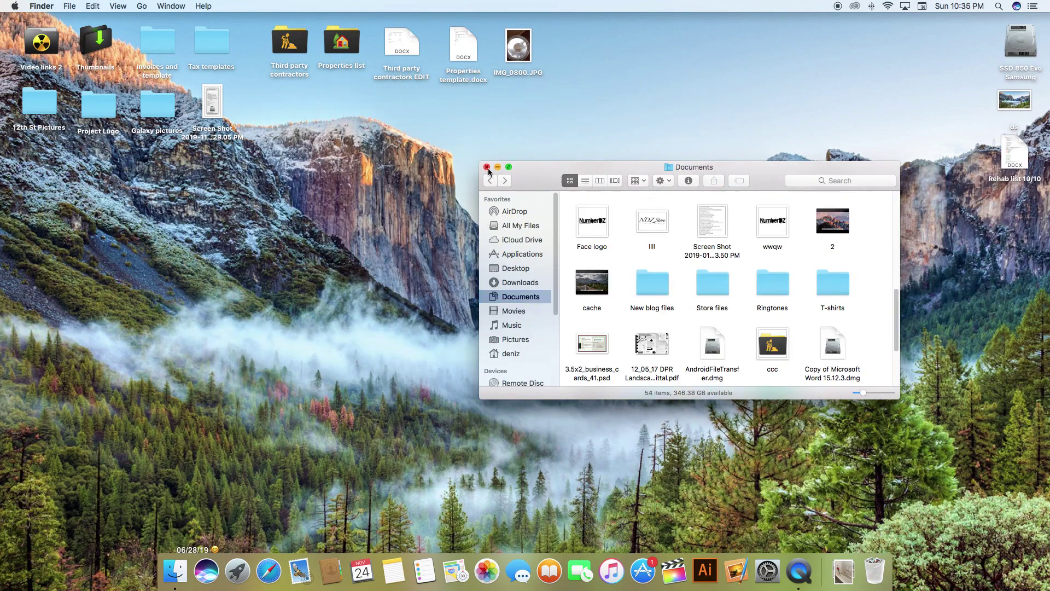
left_click(487, 167)
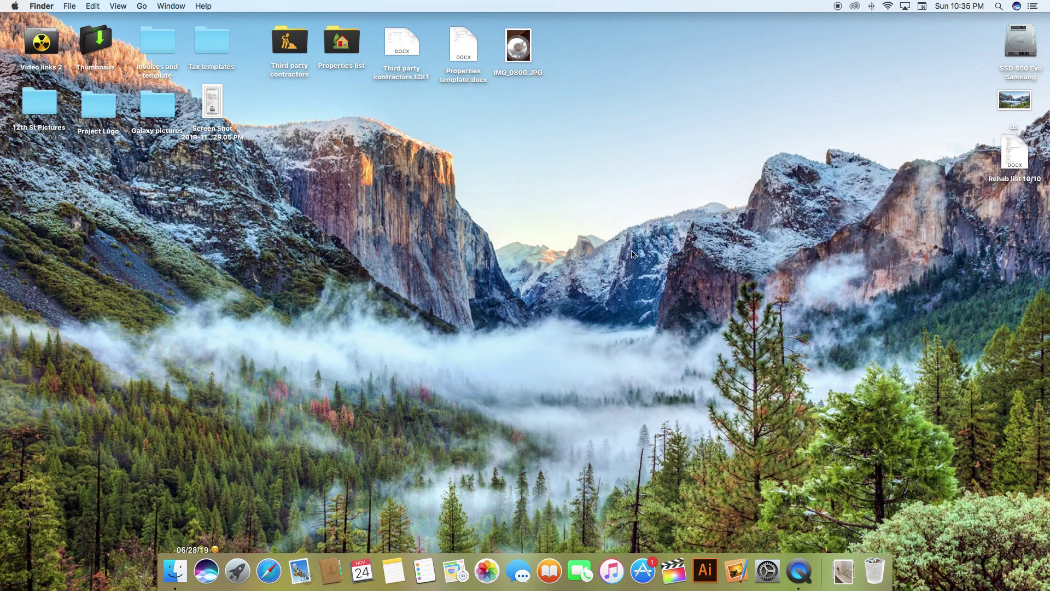
left_click_drag(518, 47, 496, 41)
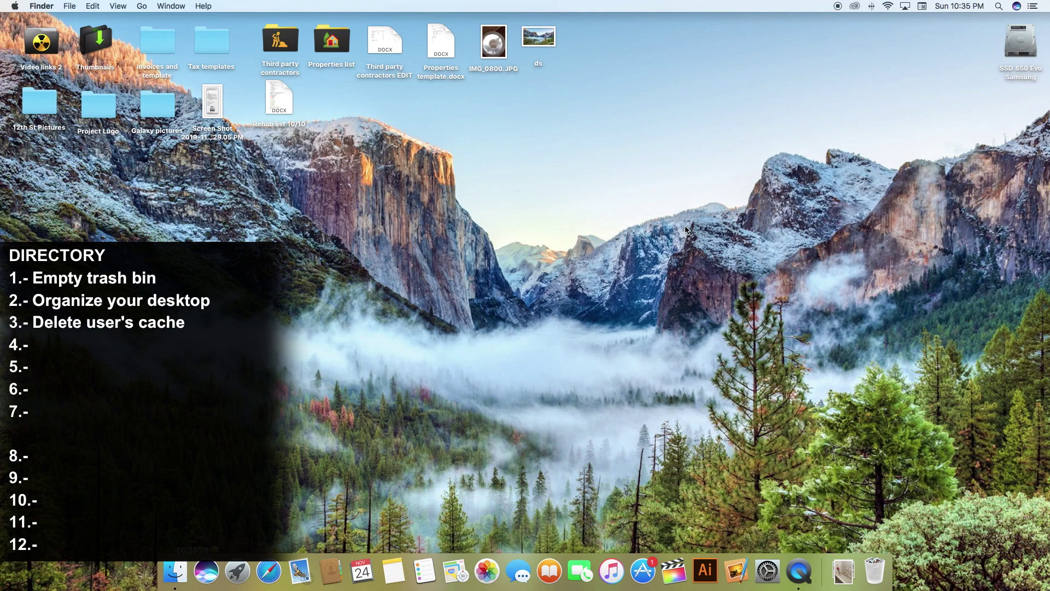
- Go to Computer, open the Library folder on SSD 850 Evo Samsung, and switch it to list view
left_click(175, 572)
left_click(142, 6)
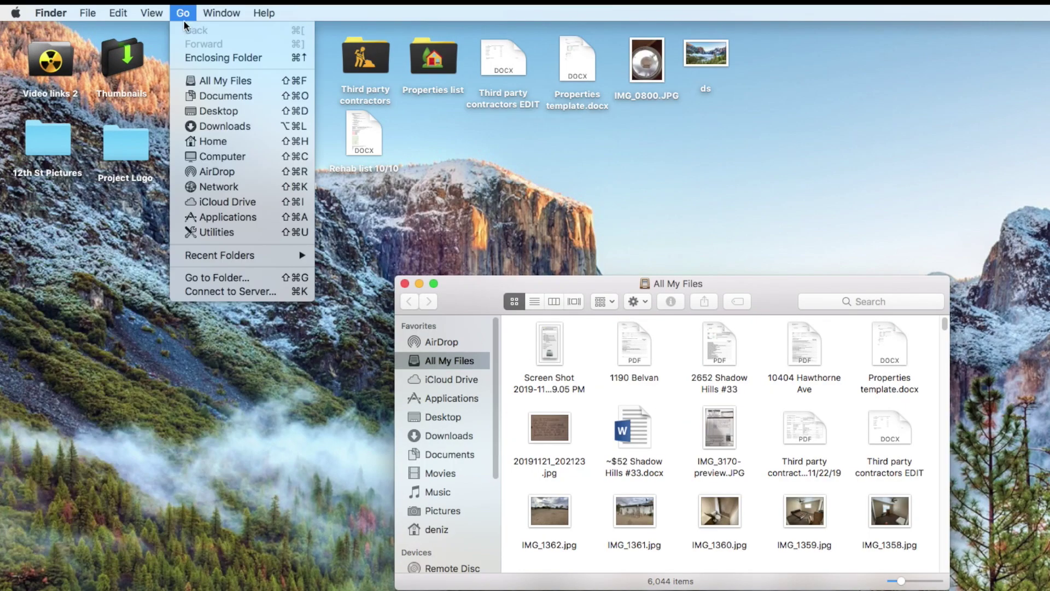
left_click(232, 152)
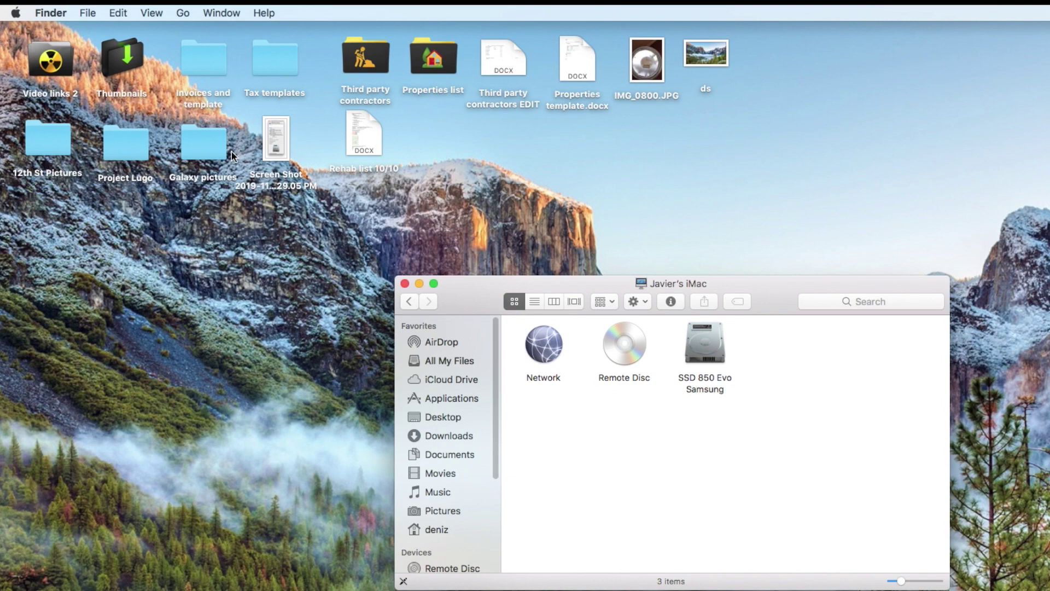
left_click(700, 327)
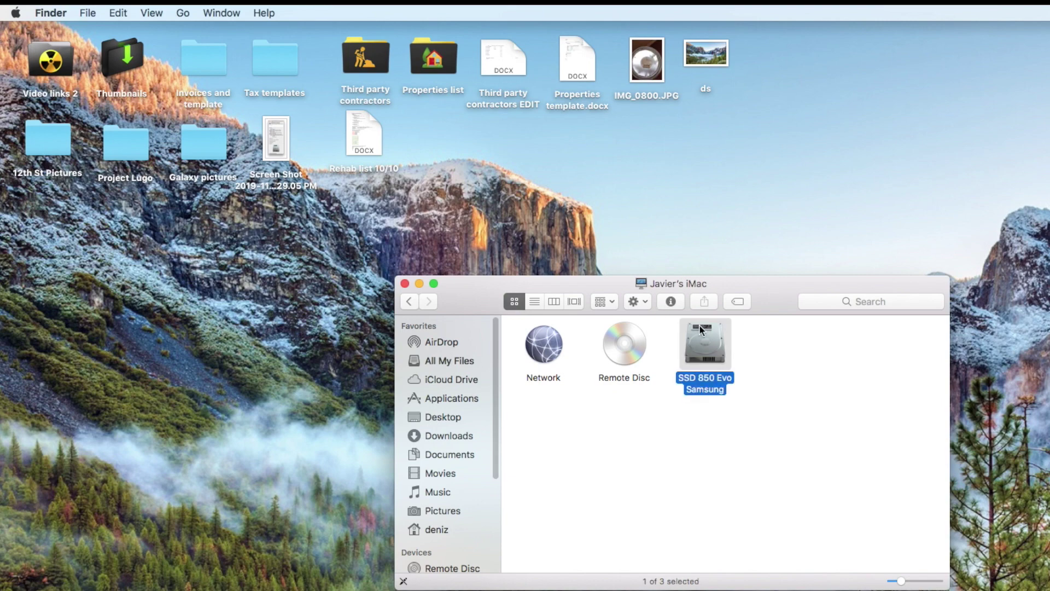
double_click(700, 328)
double_click(631, 342)
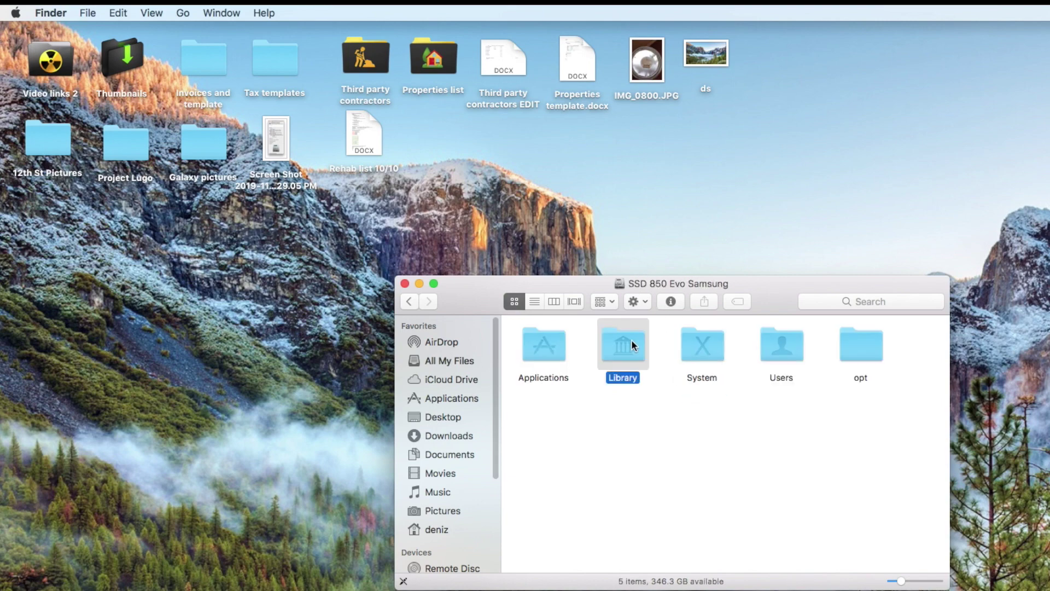
left_click(769, 343)
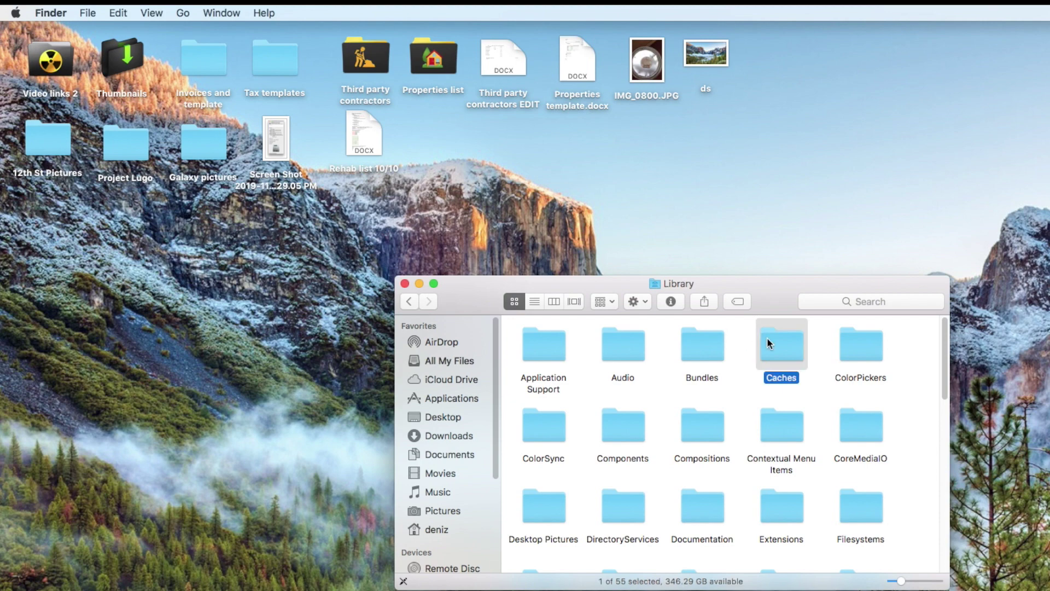
left_click(540, 296)
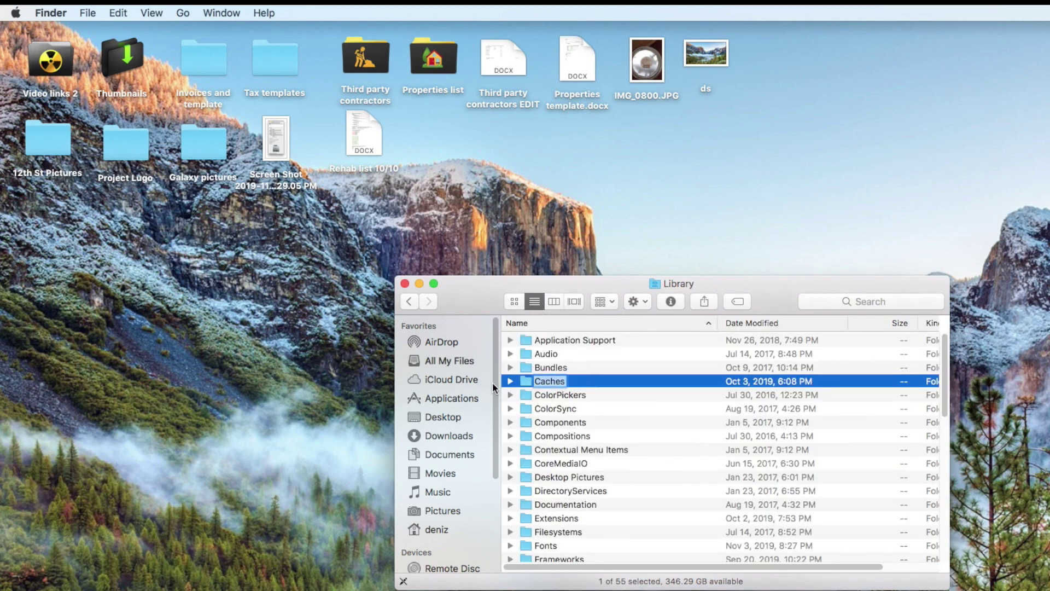
- Expand the Caches folder and check its size in Get Info
left_click(511, 381)
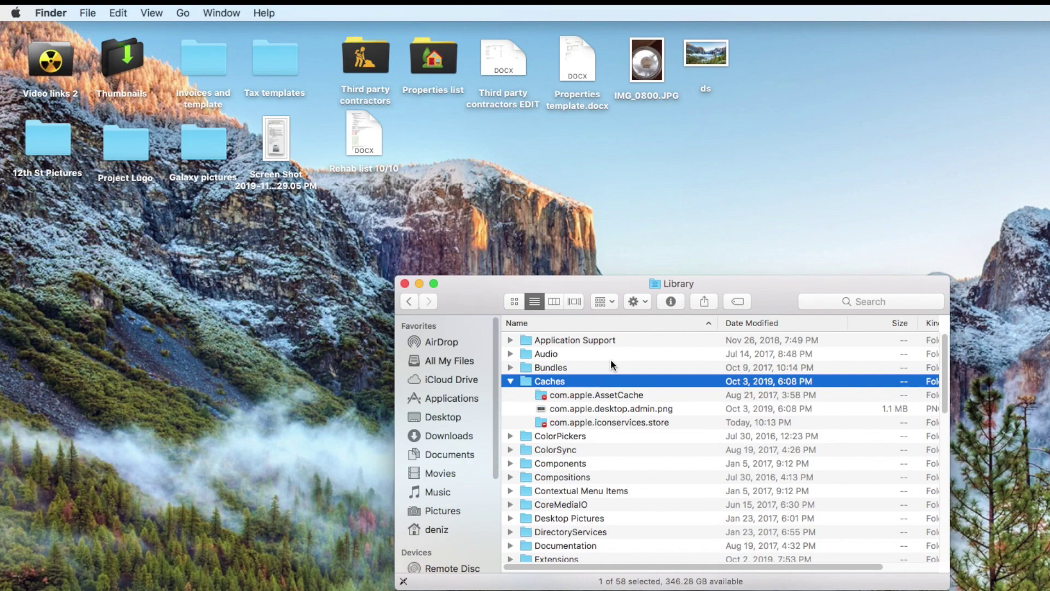
left_click(669, 299)
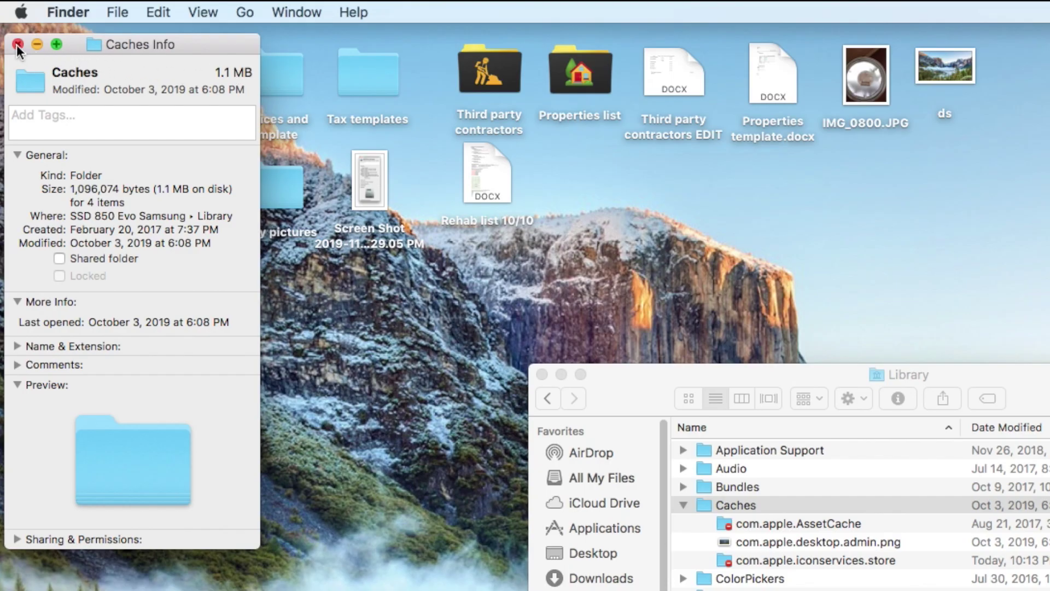
left_click(17, 43)
- Trash the three Caches items, authorize with the admin password, and close the Library window
left_click(573, 396)
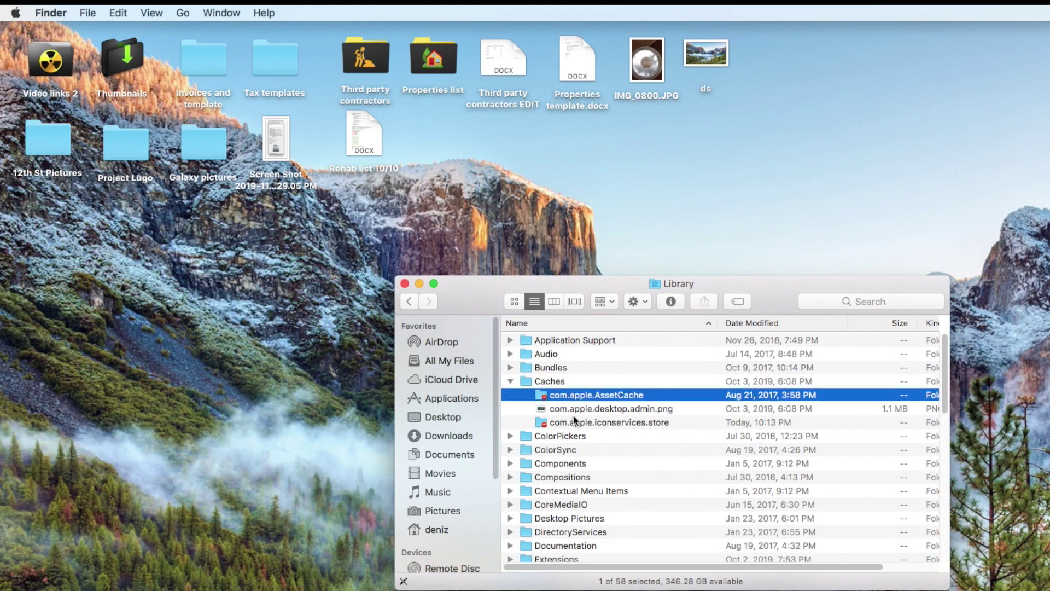
left_click(575, 422, "shift")
right_click(577, 414)
key("Escape")
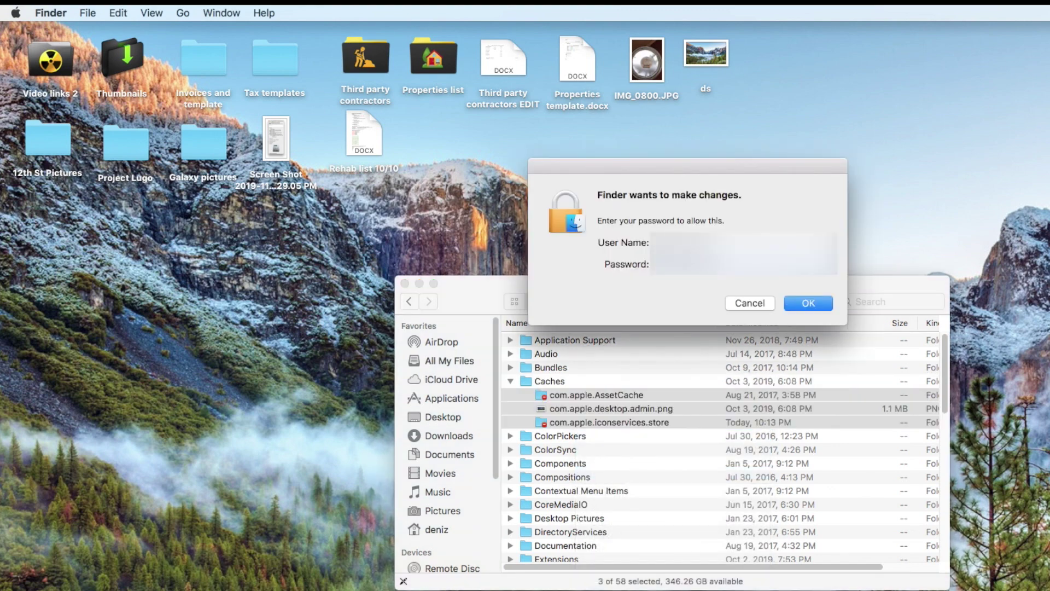
key("Return")
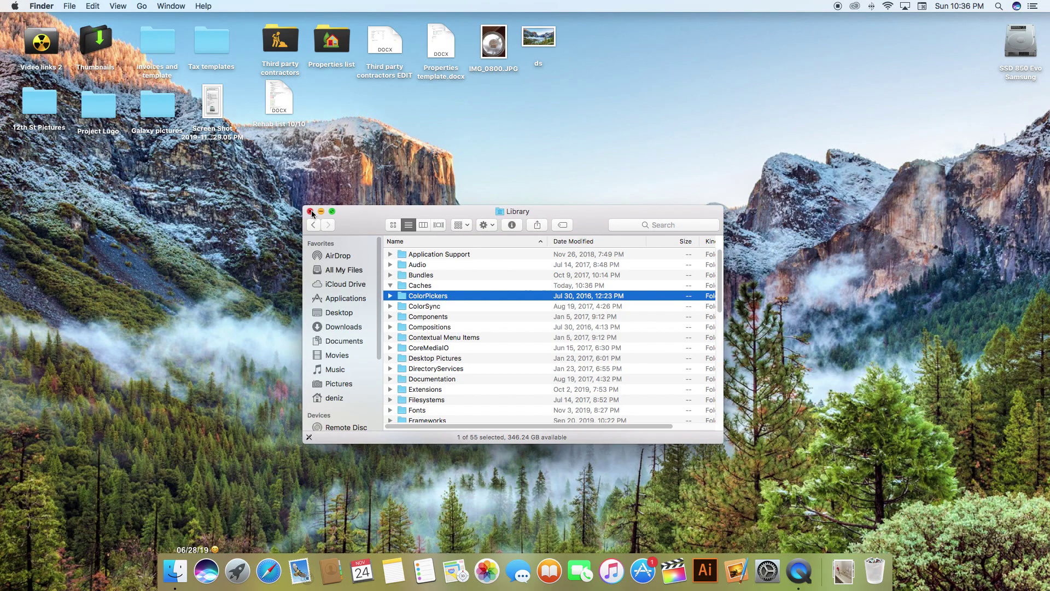
left_click(310, 212)
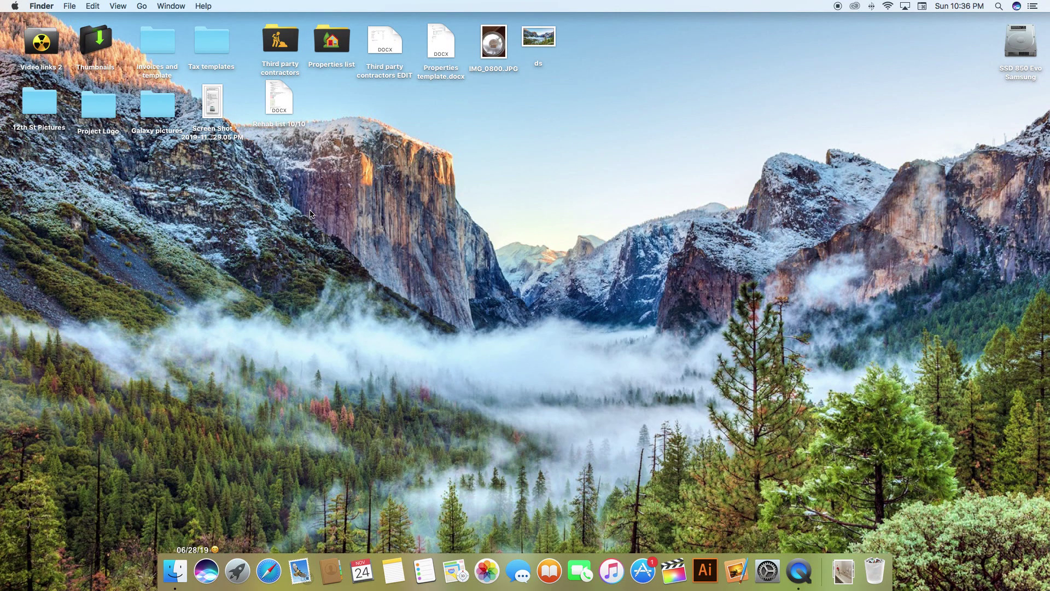
- Reach the hidden user Library through the Go menu with Option held, and list its contents
left_click(175, 570)
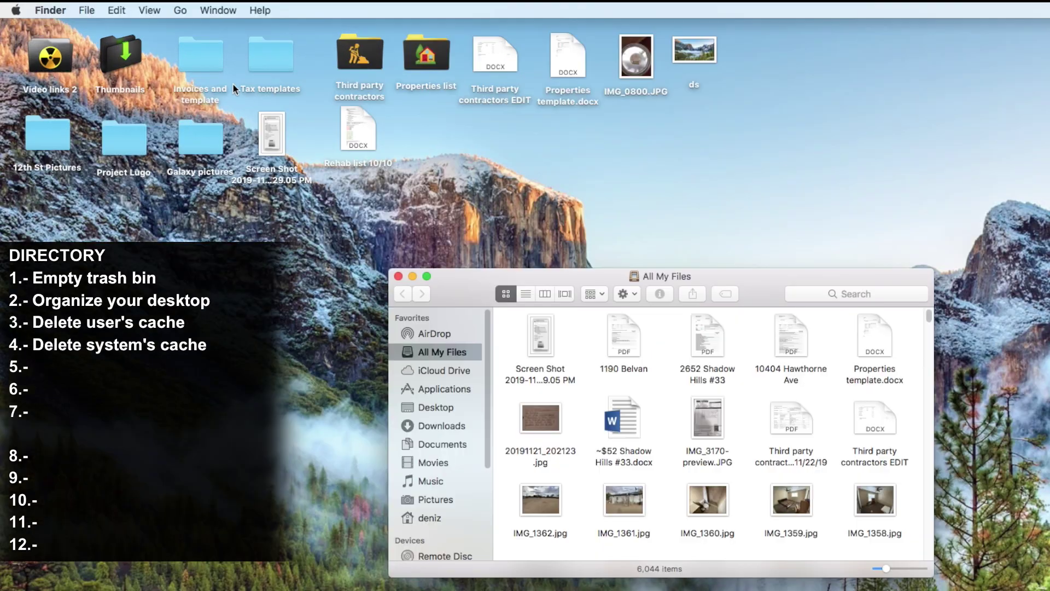
left_click(180, 11)
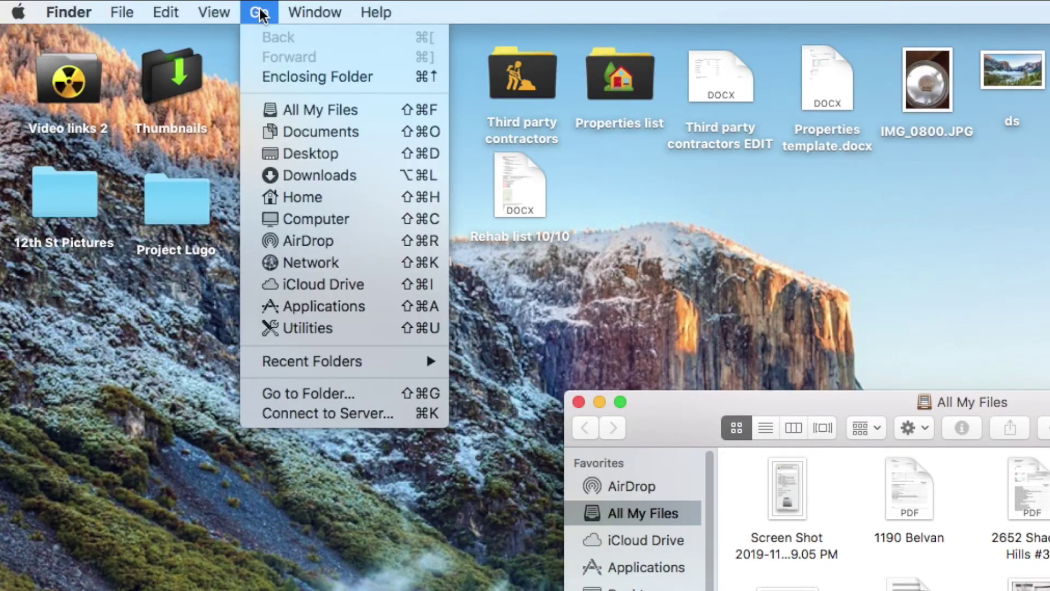
key("alt")
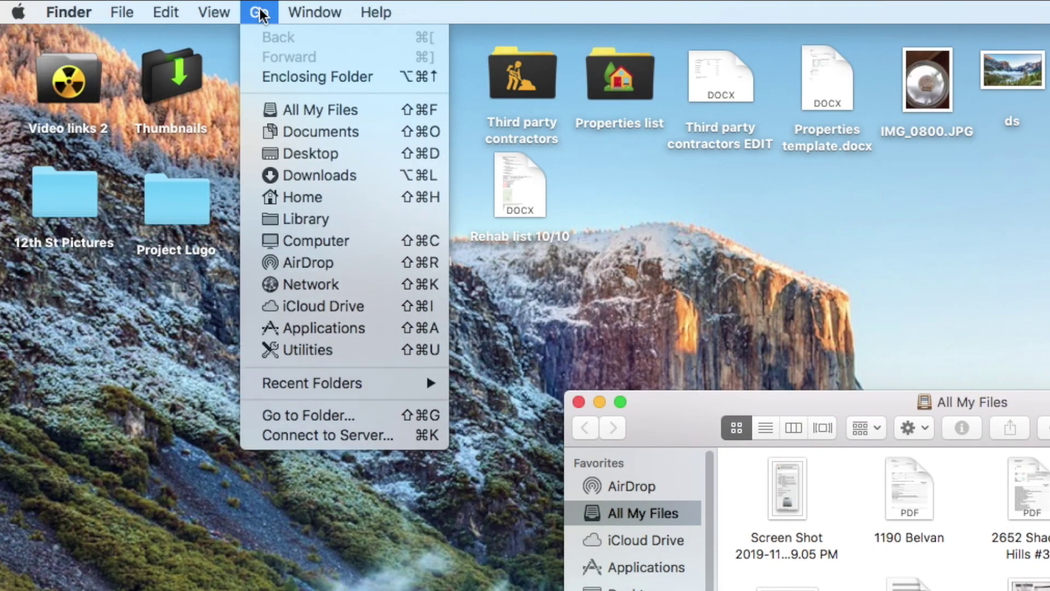
left_click(317, 222)
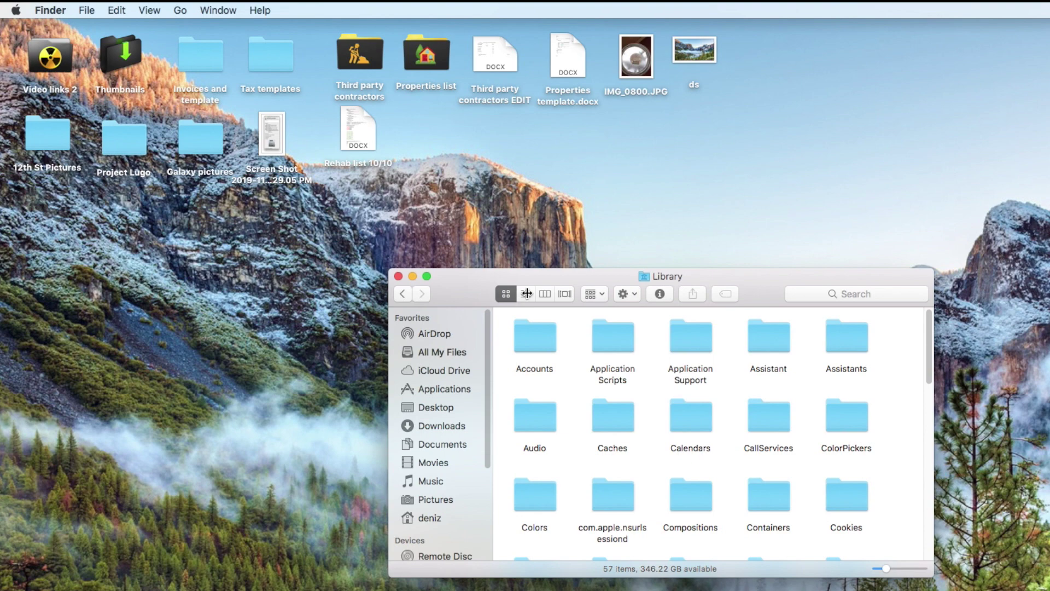
left_click(526, 294)
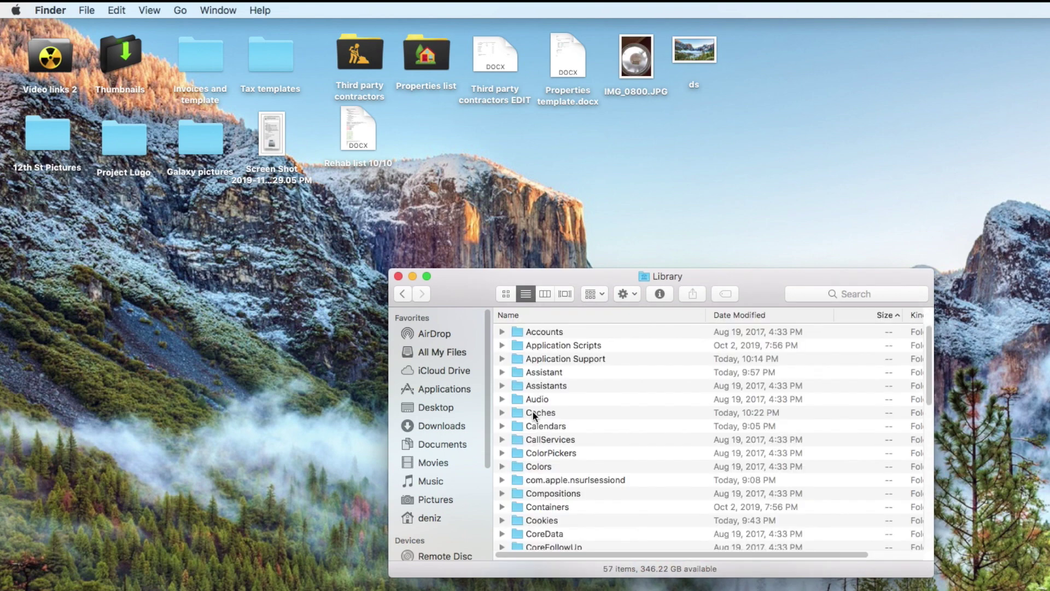
- Expand Caches, check its size, and move all 56 of its items to the Trash
left_click(533, 411)
key("Right")
left_click(659, 293)
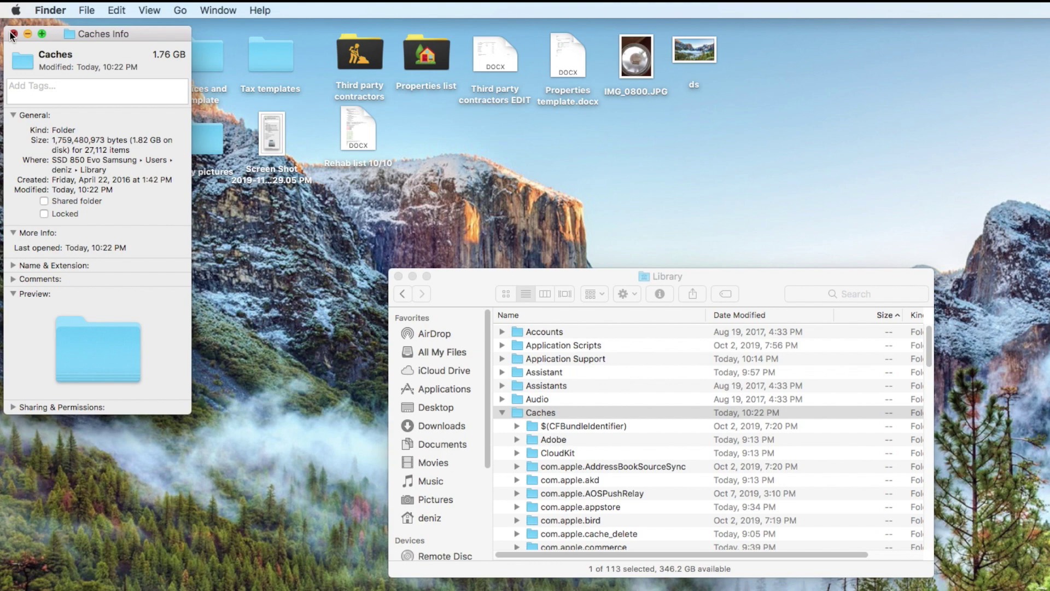
key("super+w")
left_click(547, 423)
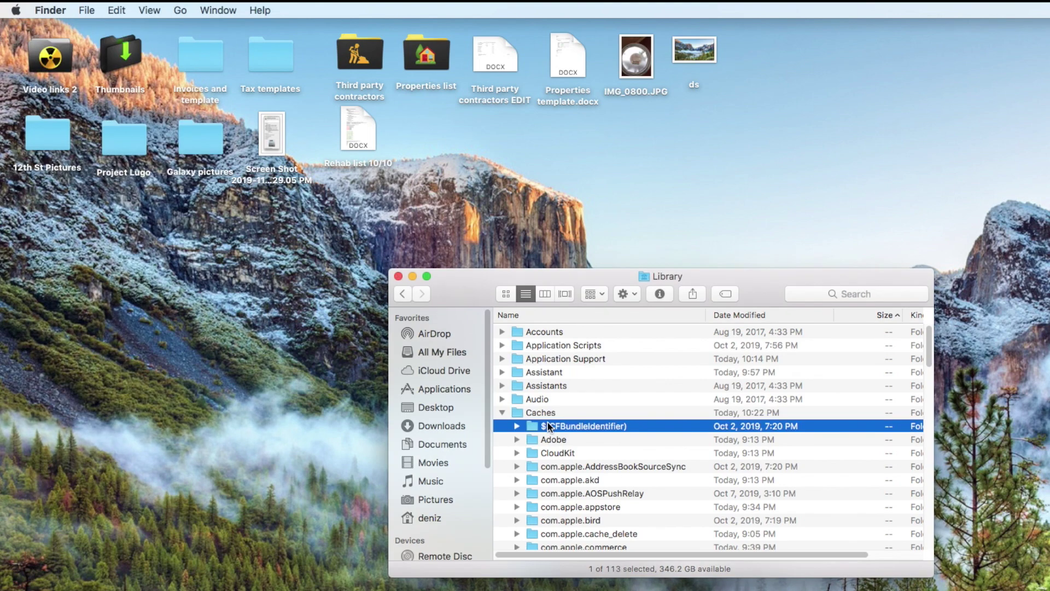
scroll(547, 422, "down", 5)
scroll(547, 425, "down", 10)
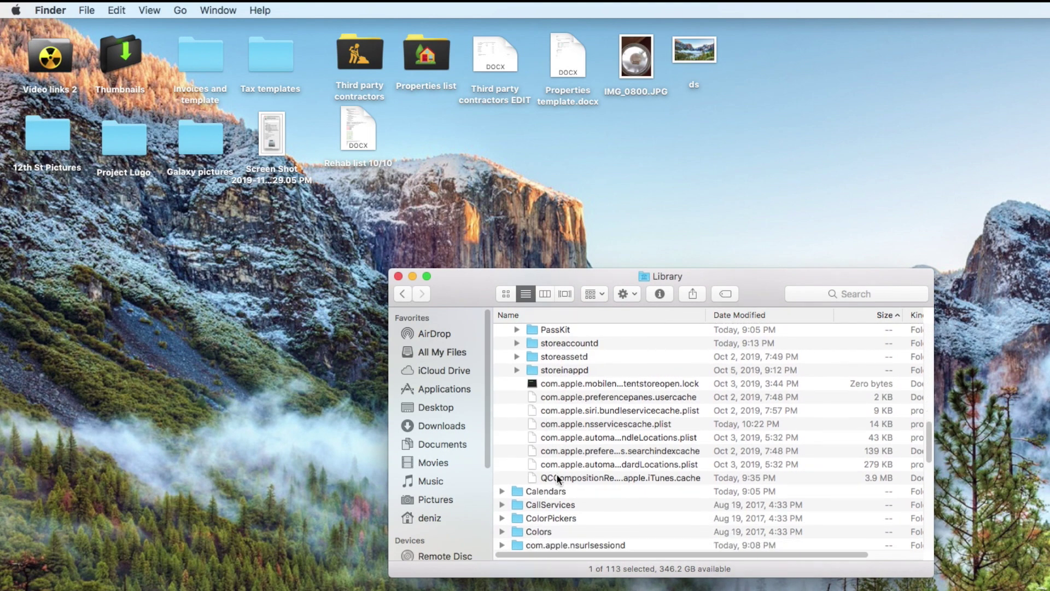
left_click(557, 475, "shift")
scroll(557, 475, "up", 15)
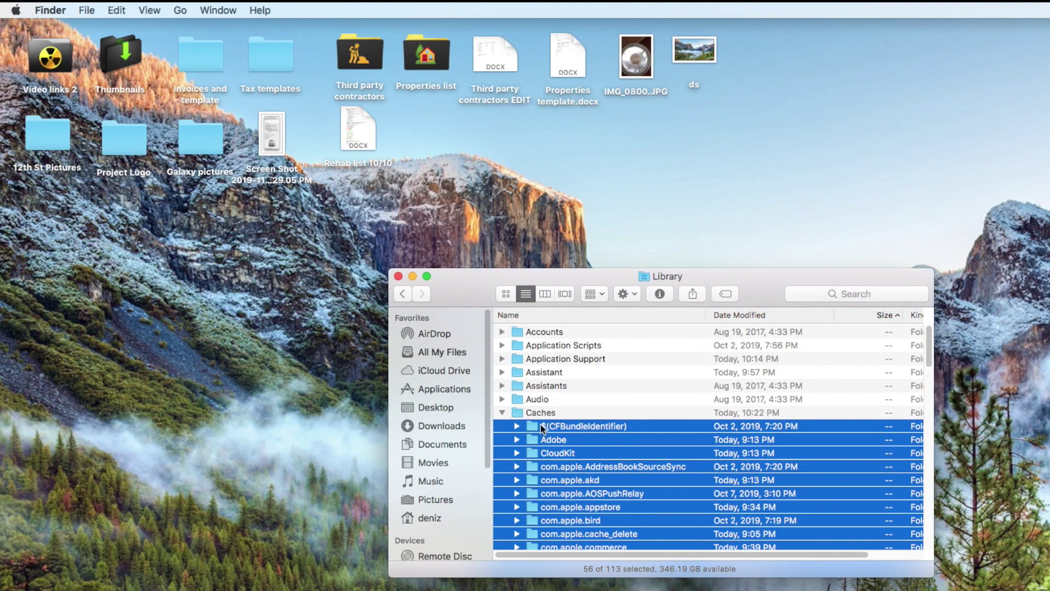
right_click(543, 428)
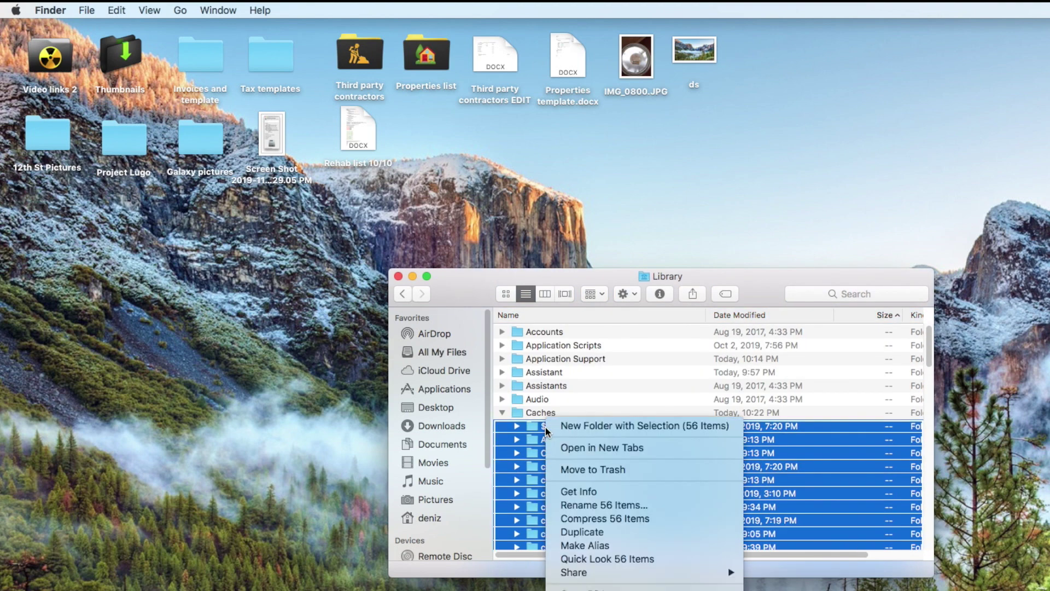
left_click(572, 469)
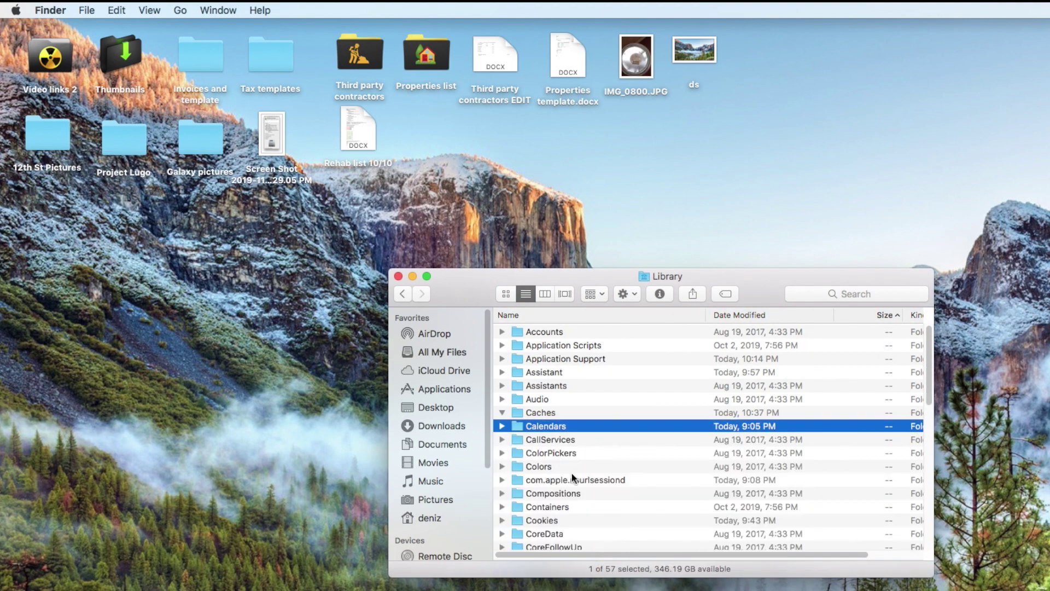
- Expand the Cookies folder and move its ten files to the Trash
scroll(572, 474, "down", 5)
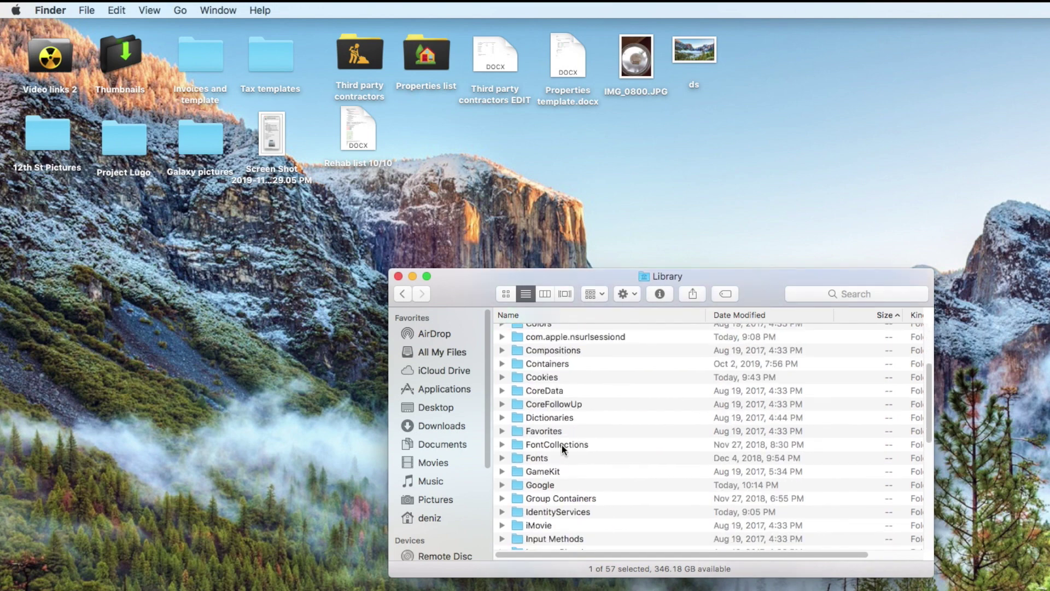
left_click(502, 377)
left_click(514, 377)
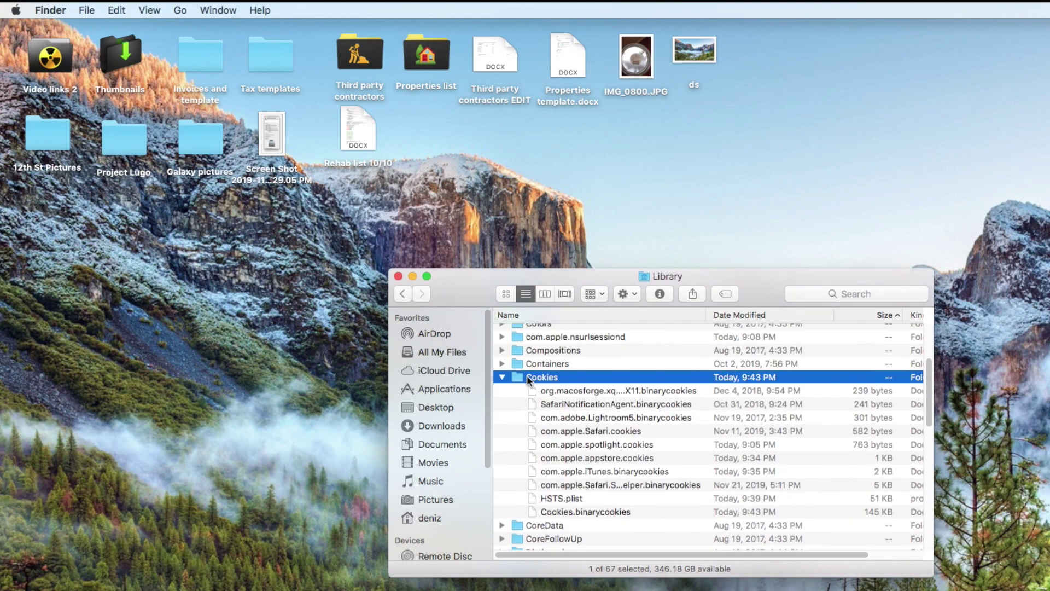
left_click(567, 390)
left_click(568, 511, "shift")
right_click(569, 471)
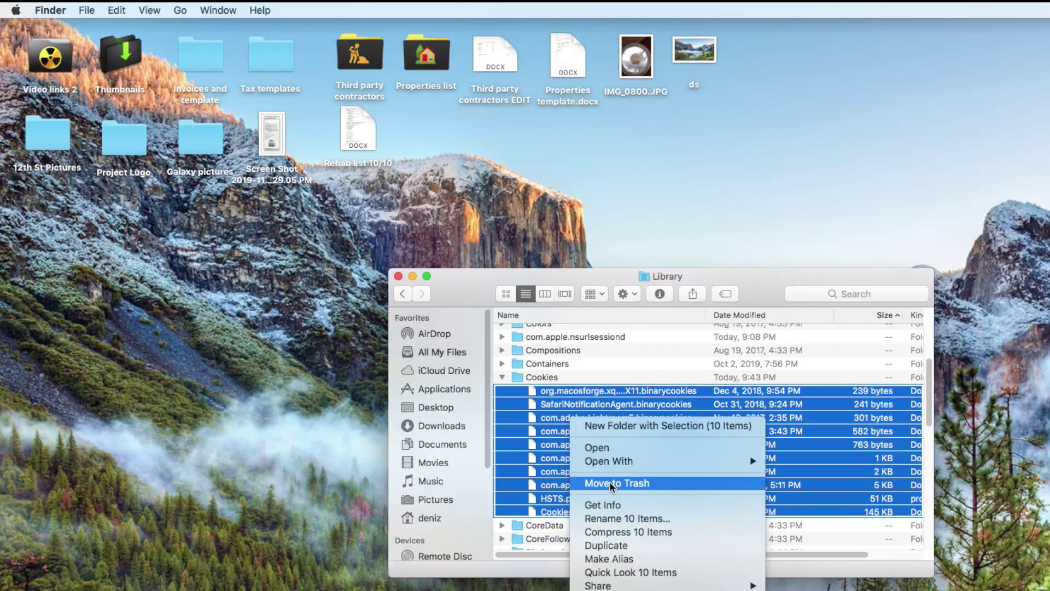
left_click(610, 482)
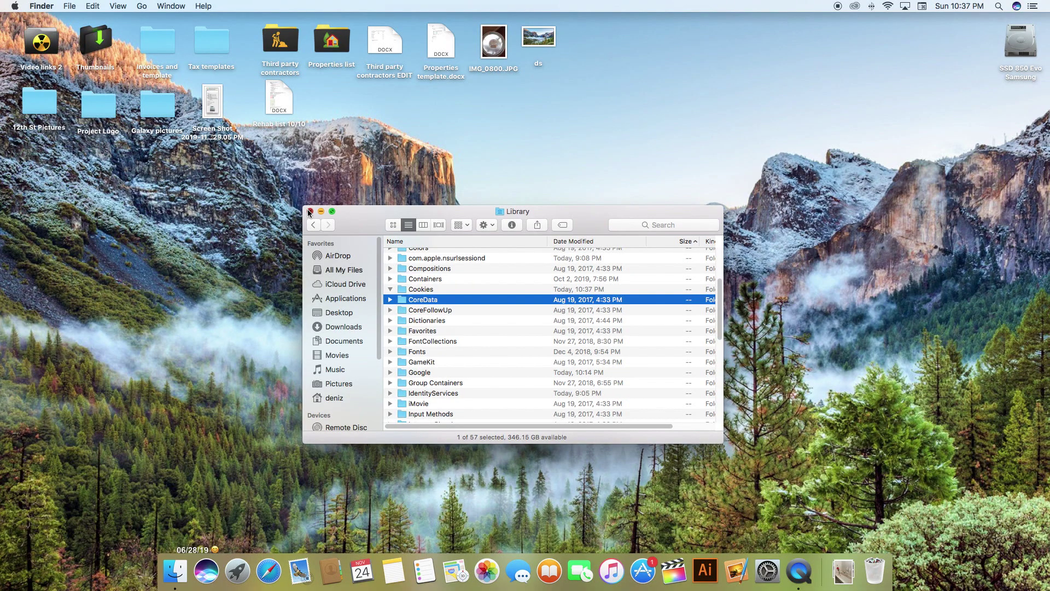
- Close the Library window, open the NumberDZ product page, and preview it in other colours
left_click(309, 212)
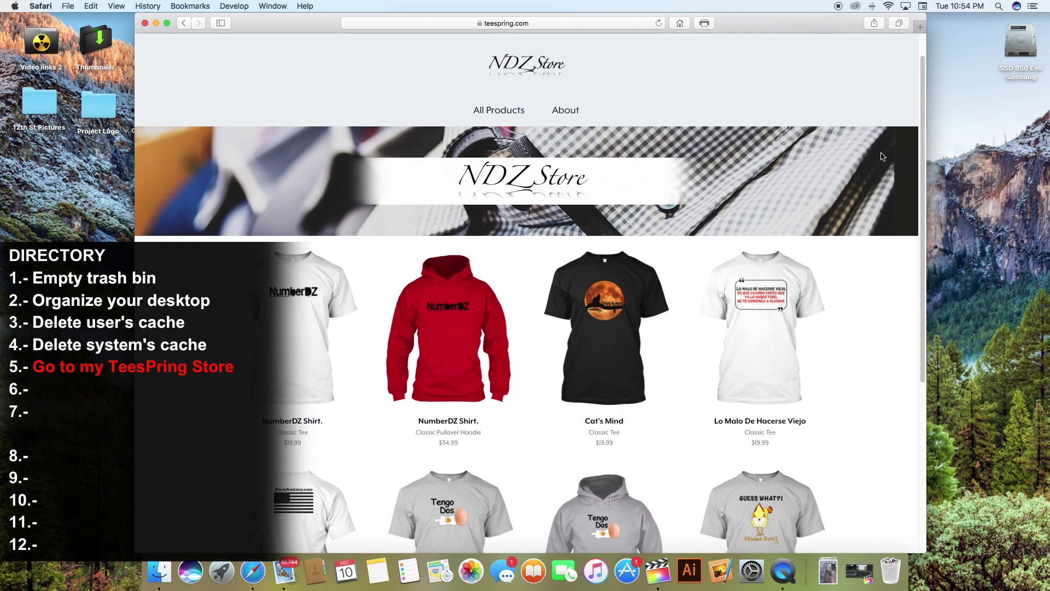
scroll(881, 152, "down", 3)
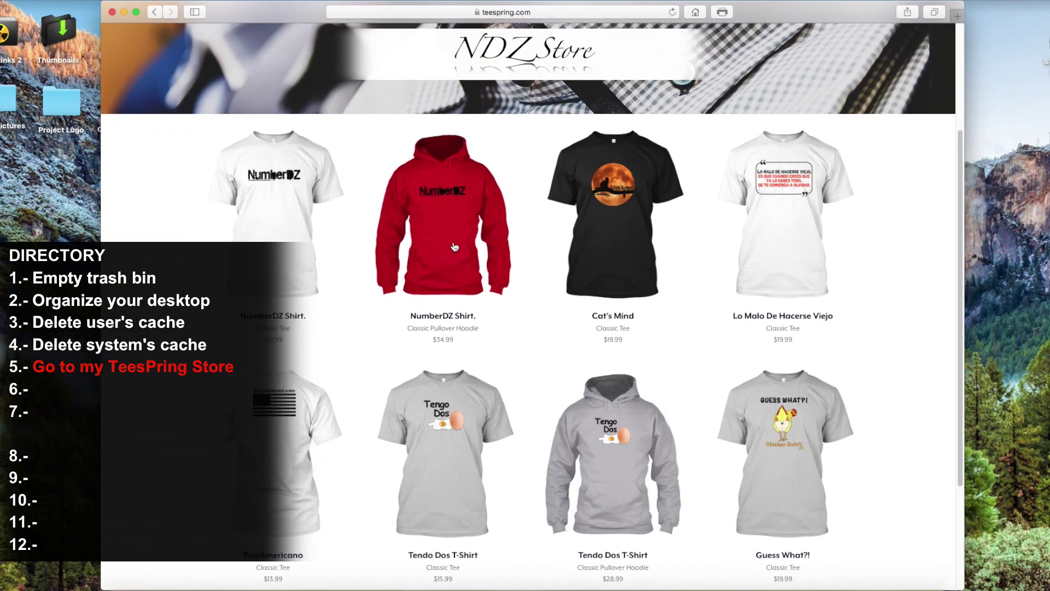
left_click(456, 236)
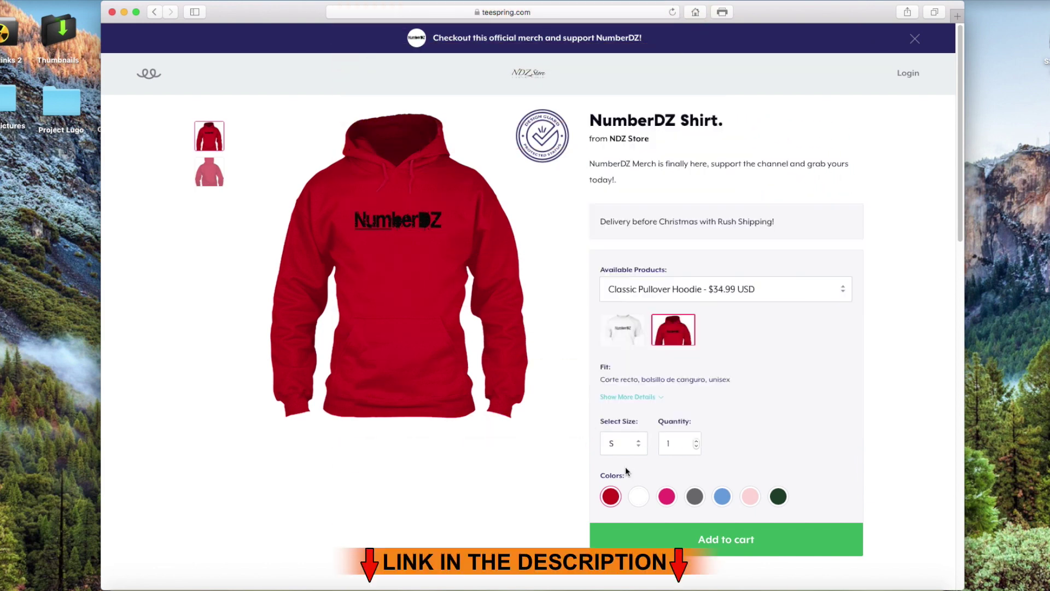
left_click(695, 496)
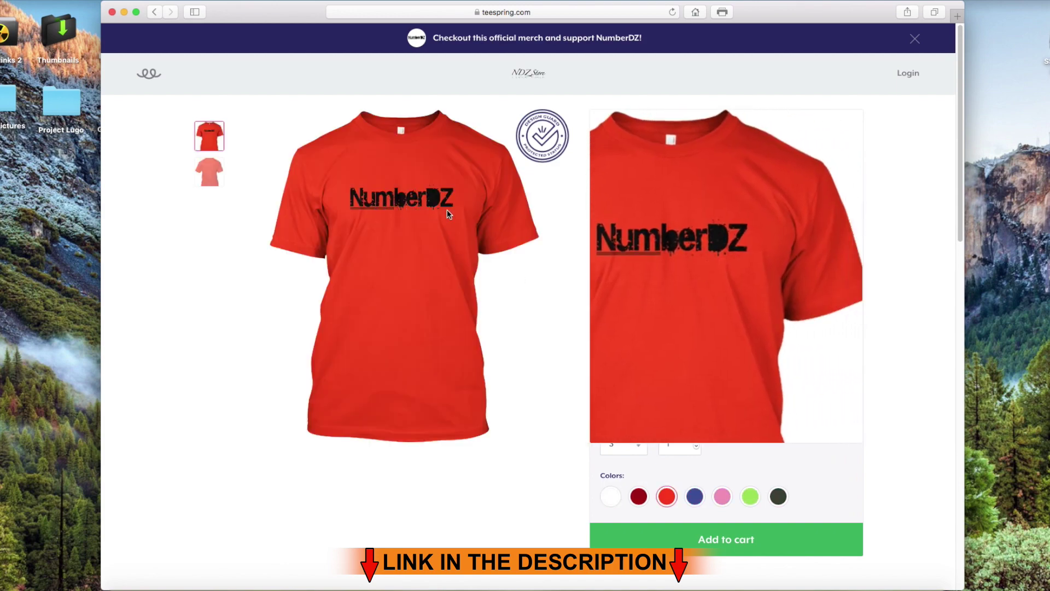
left_click(14, 6)
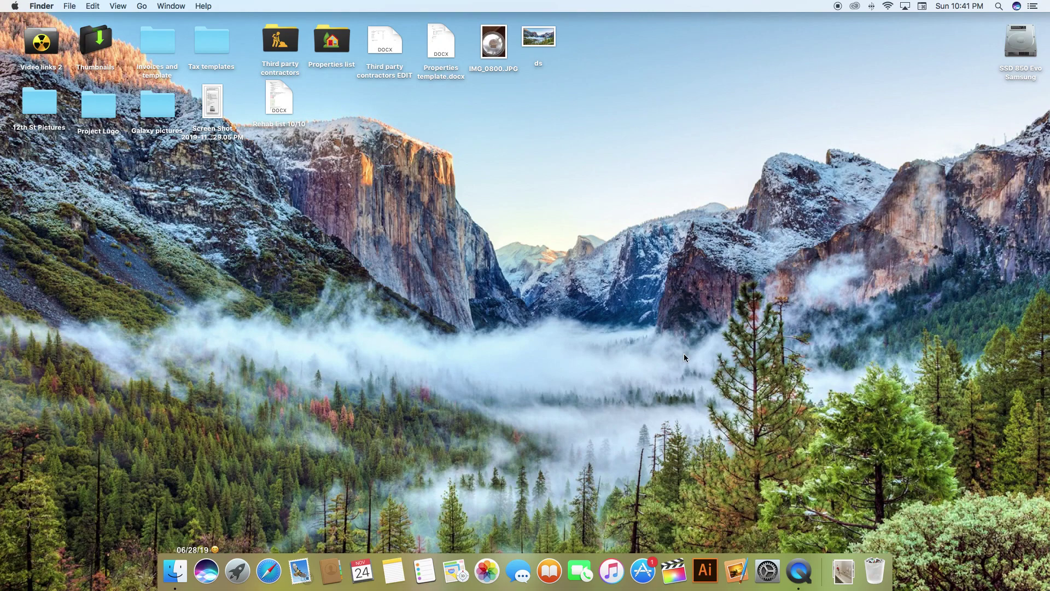
- Open the Trash, check its 11.32 GB size in Get Info, and close it
left_click(878, 555)
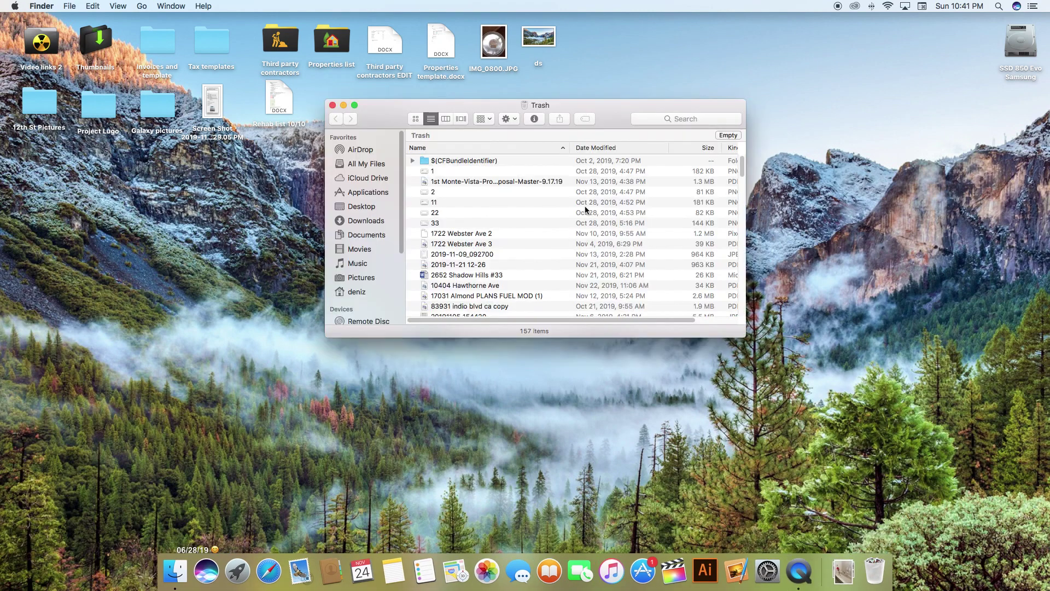
left_click(534, 119)
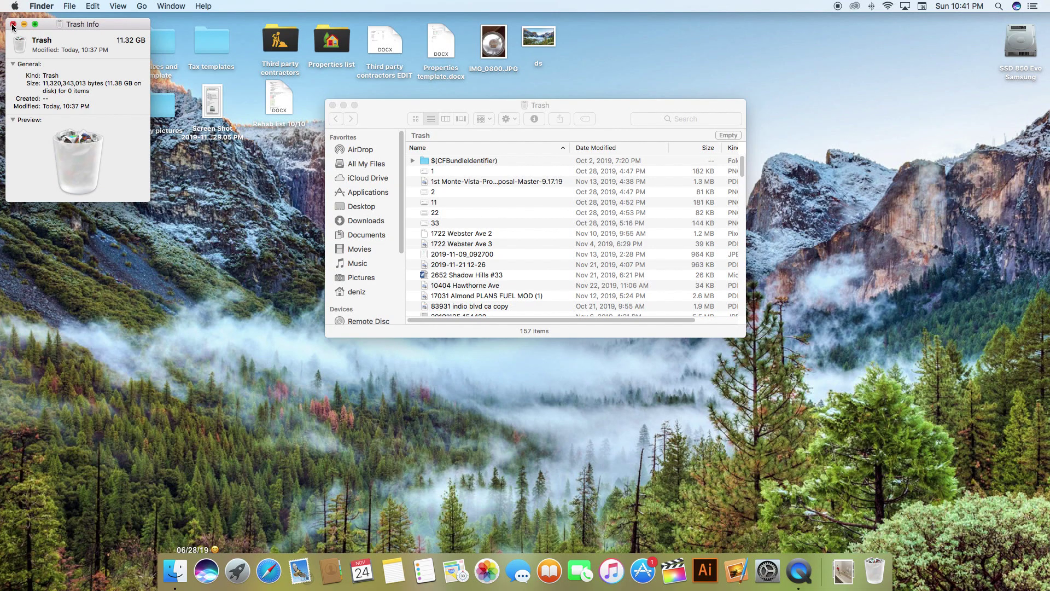
left_click(20, 46)
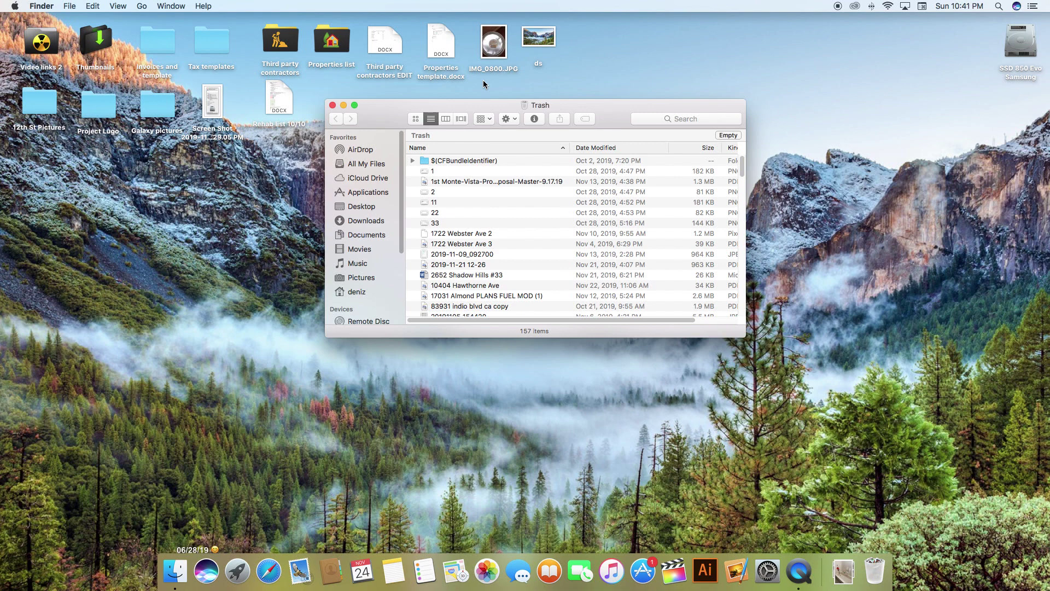
key("super+w")
left_click(41, 6)
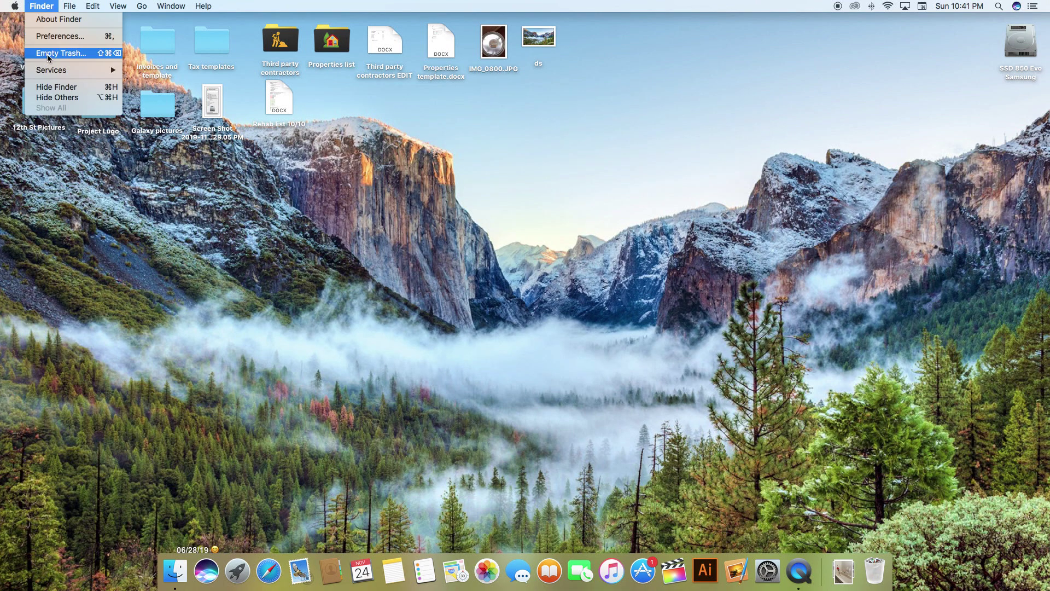
- Empty the Trash and confirm permanently erasing its contents
left_click(49, 57)
left_click(601, 195)
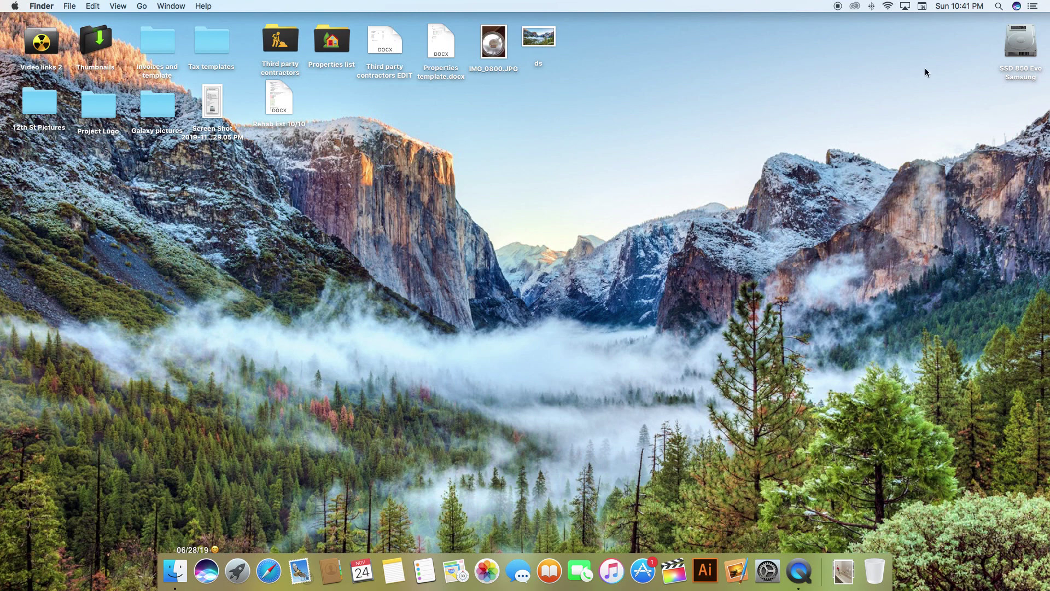
left_click(1013, 36)
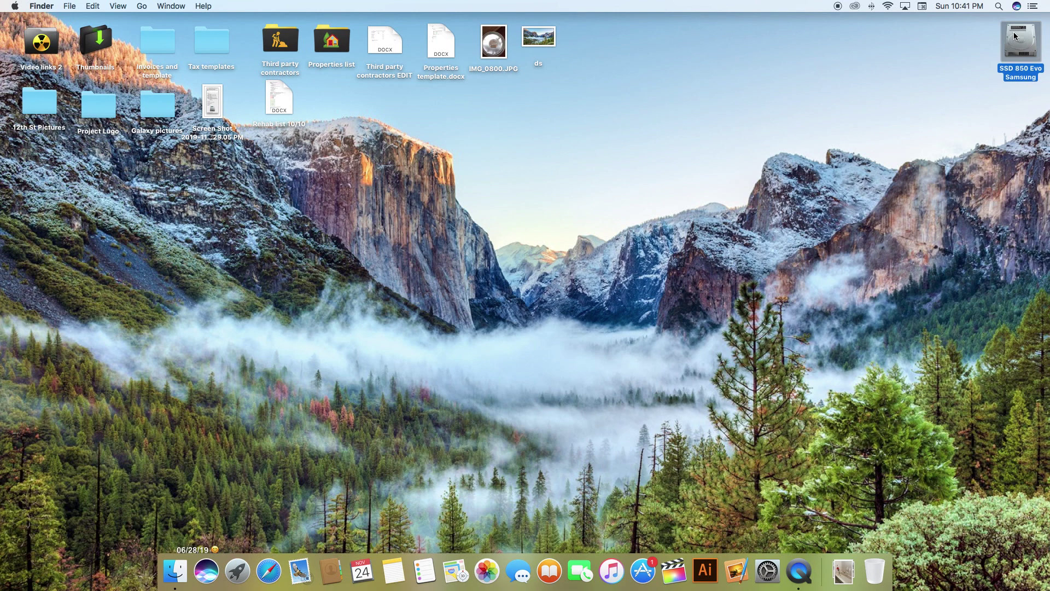
- Check the Untitled item's size in the SSD's Movies folder, then launch and quit Final Cut Pro
double_click(1013, 32)
left_click(342, 355)
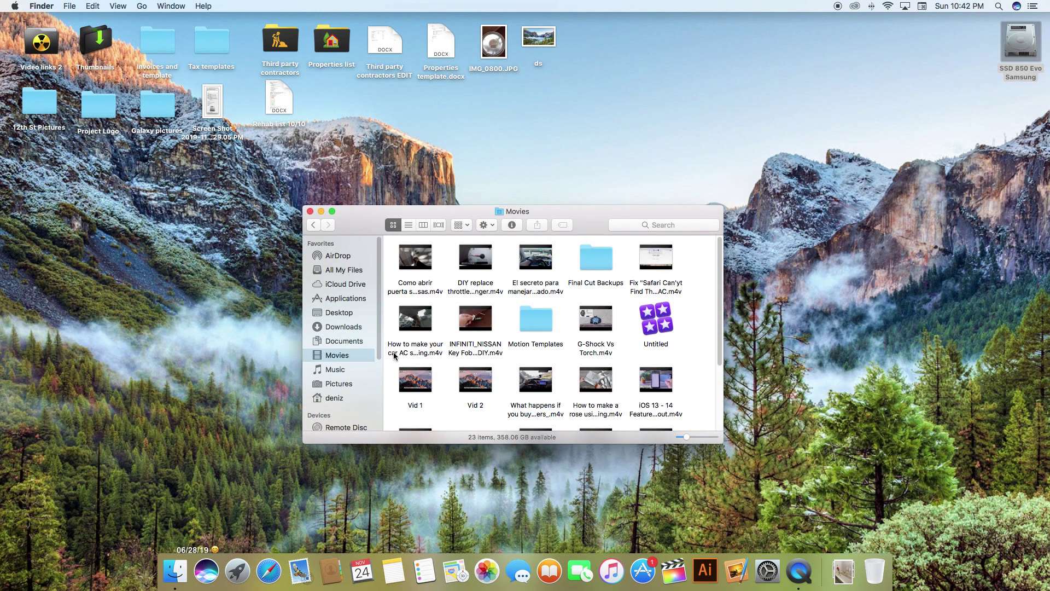
left_click(651, 325)
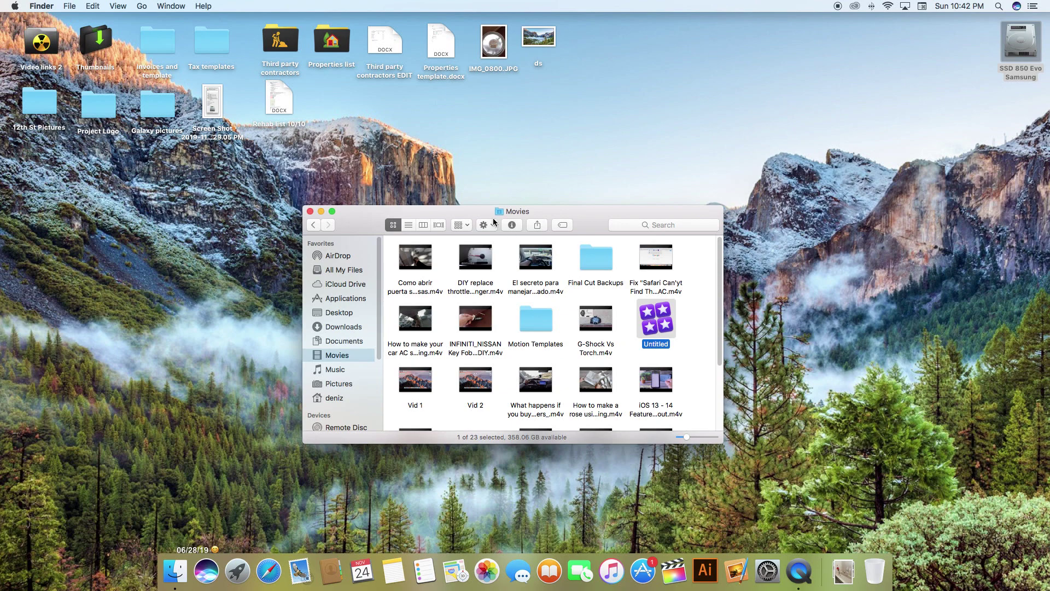
left_click(513, 225)
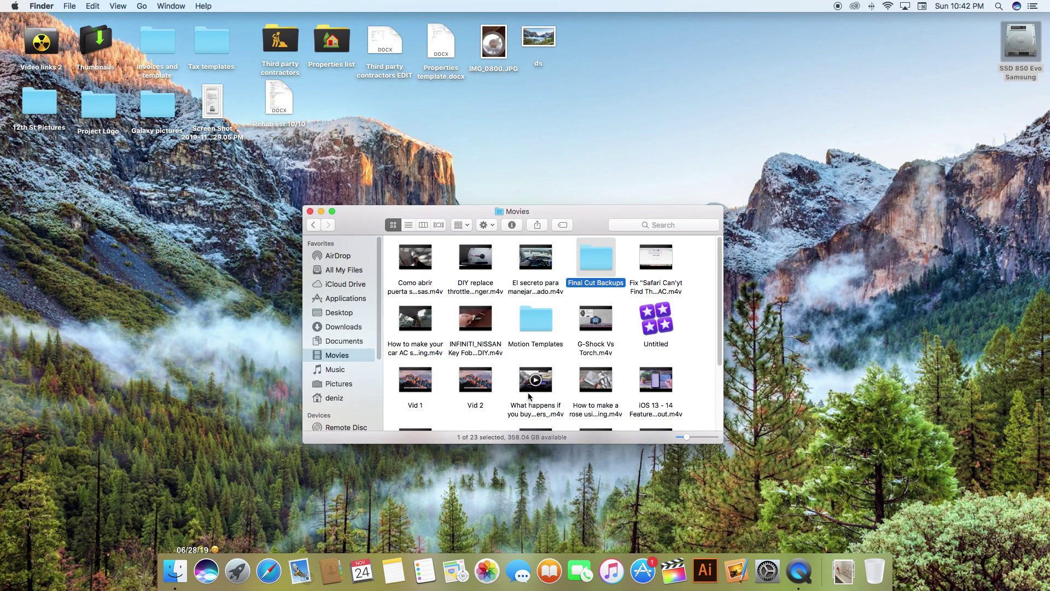
left_click(672, 575)
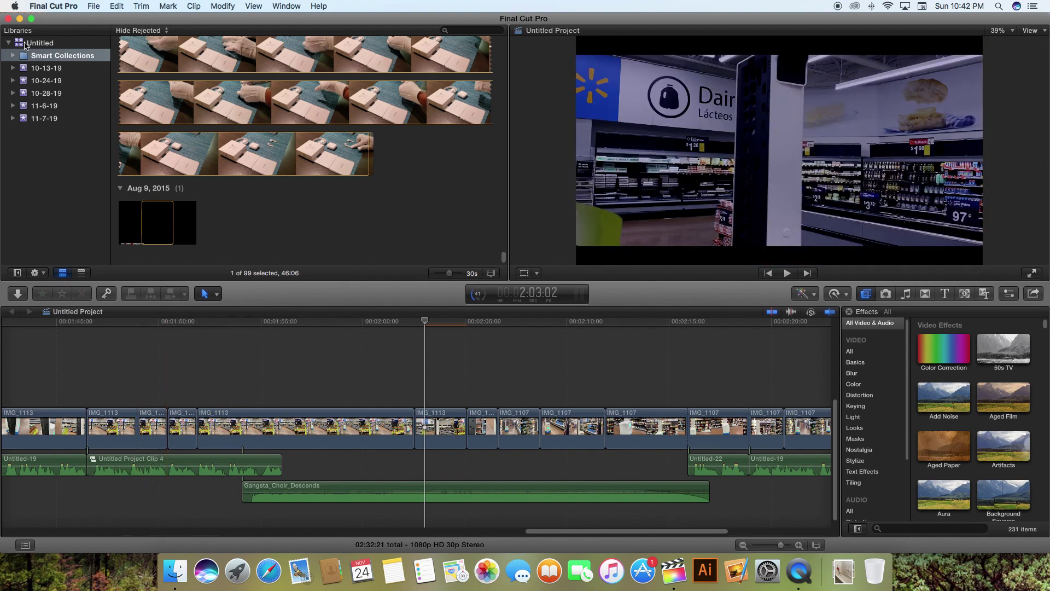
left_click(6, 18)
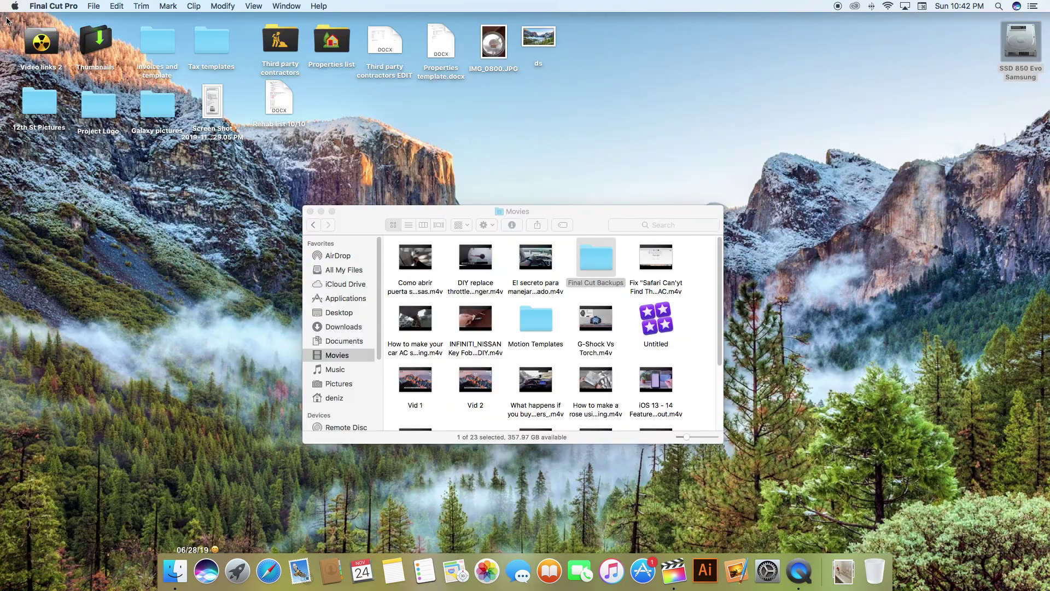
- Trash the Untitled library in Movies and the Untitled folder inside Final Cut Backups
right_click(661, 320)
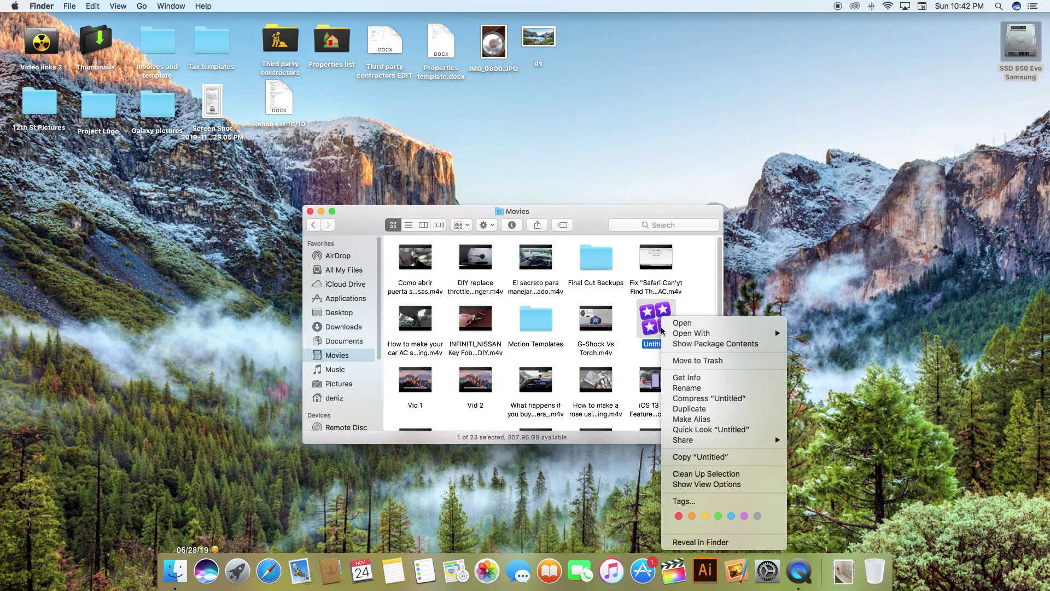
left_click(681, 360)
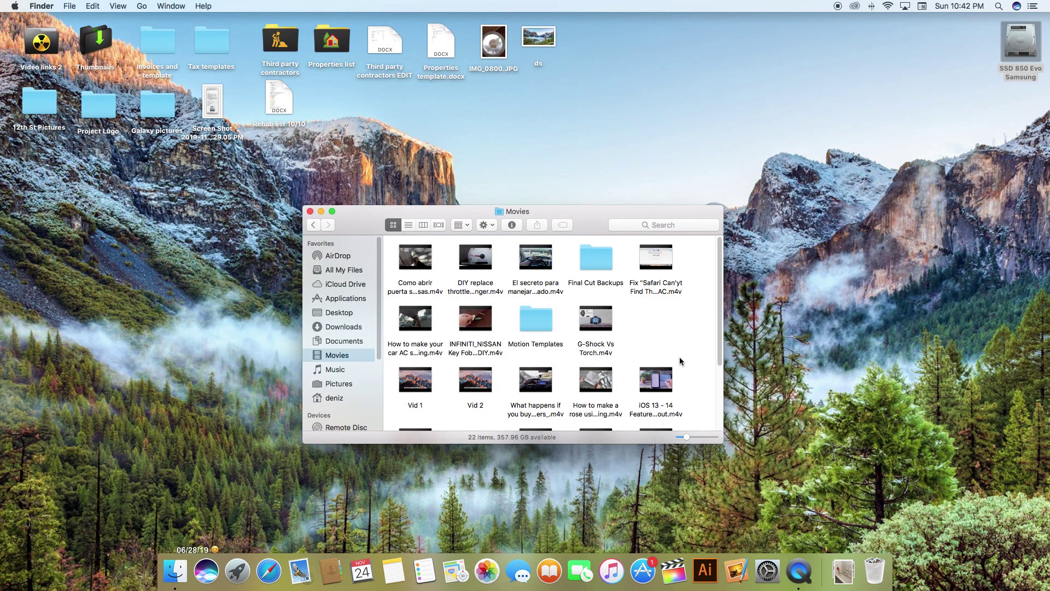
left_click(607, 266)
double_click(607, 266)
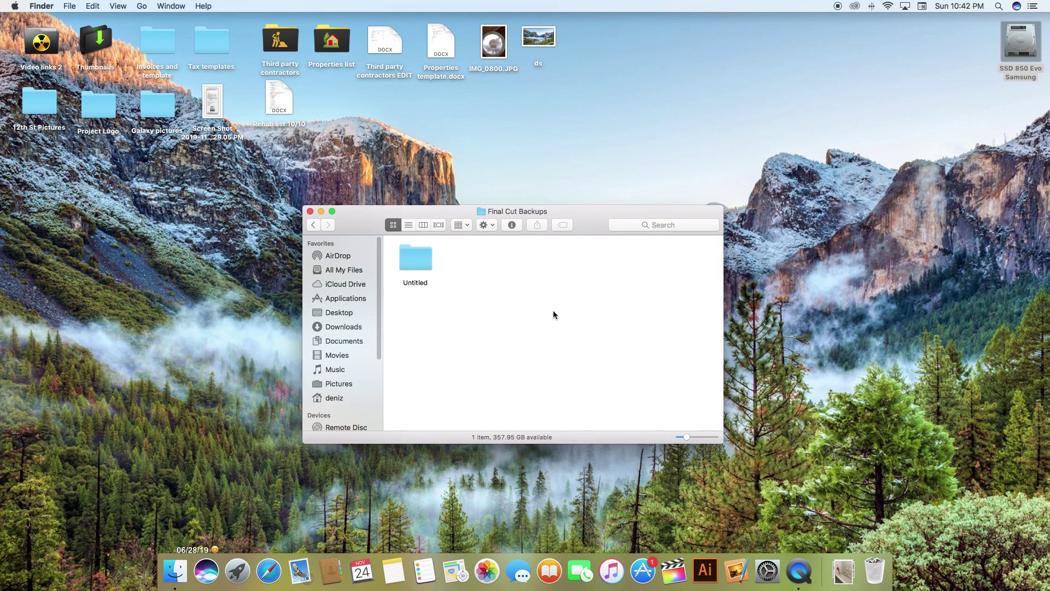
left_click(419, 262)
right_click(419, 264)
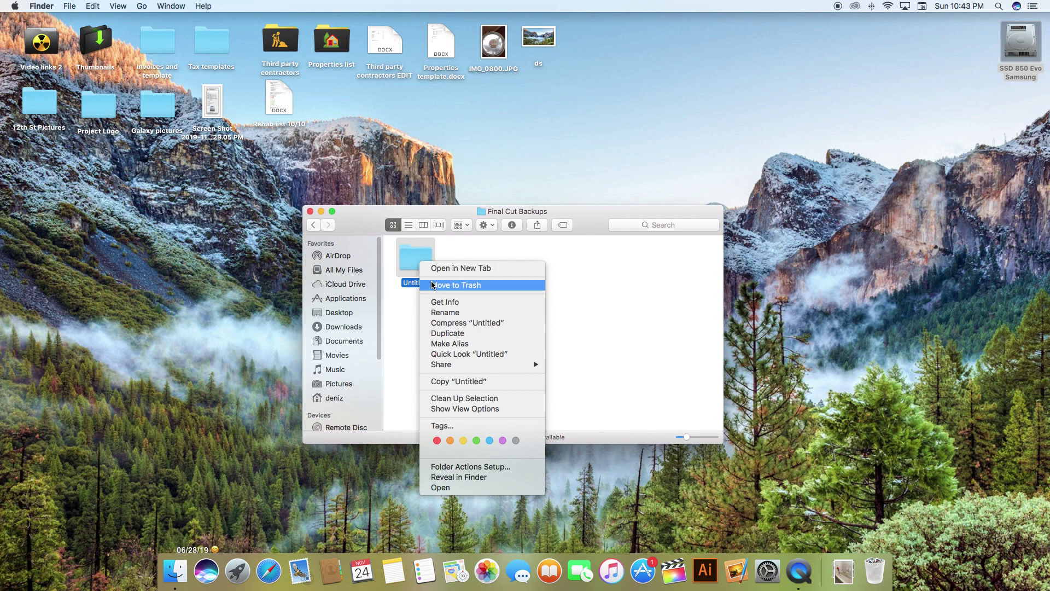
left_click(432, 285)
- Return to Movies and close the Finder window, clearing the desktop selection
left_click(312, 225)
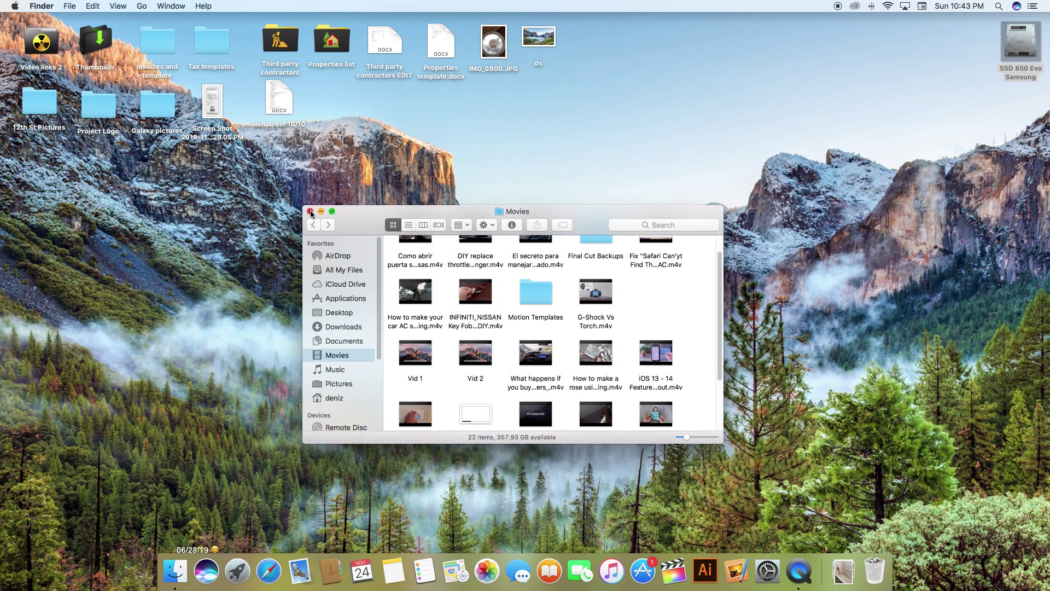
left_click(310, 212)
left_click(310, 213)
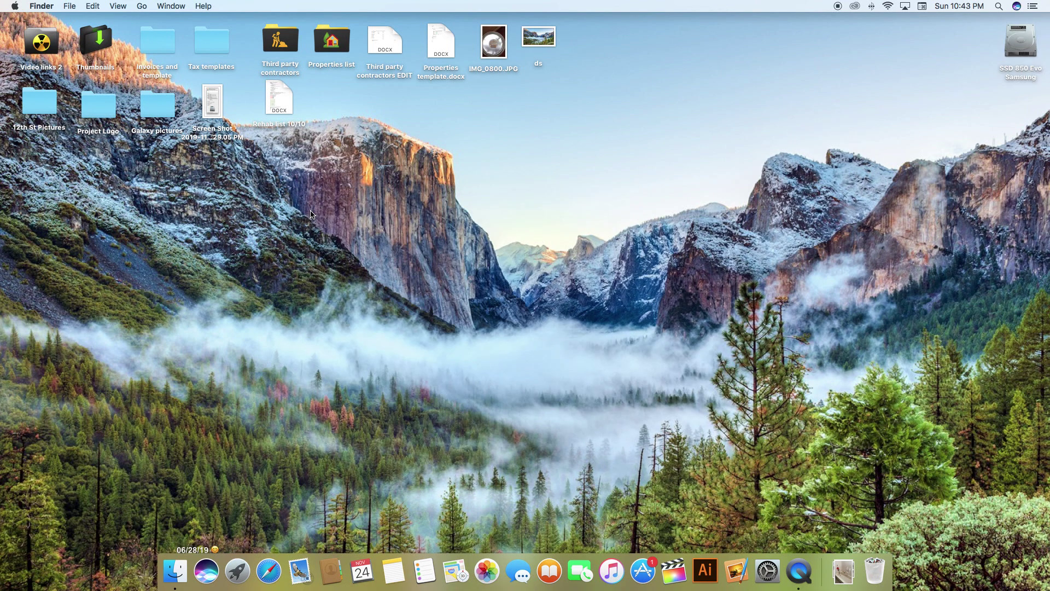
- Check the HUIONDriver folder in the SSD 850 Evo Samsung's Applications, then move it to the Trash
double_click(1009, 35)
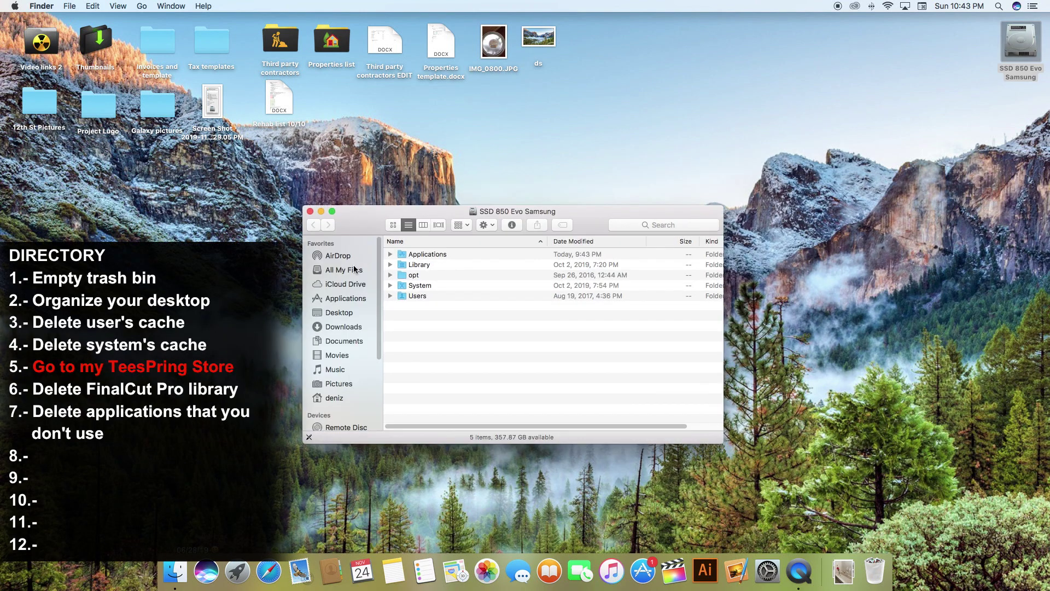
left_click(346, 298)
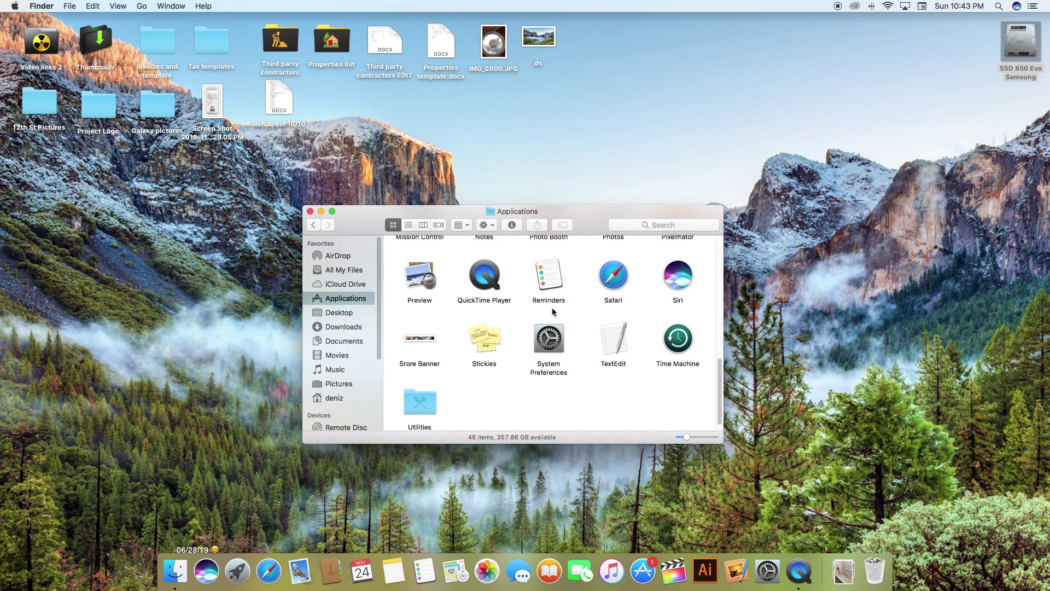
scroll(553, 312, "up", 5)
left_click(611, 290)
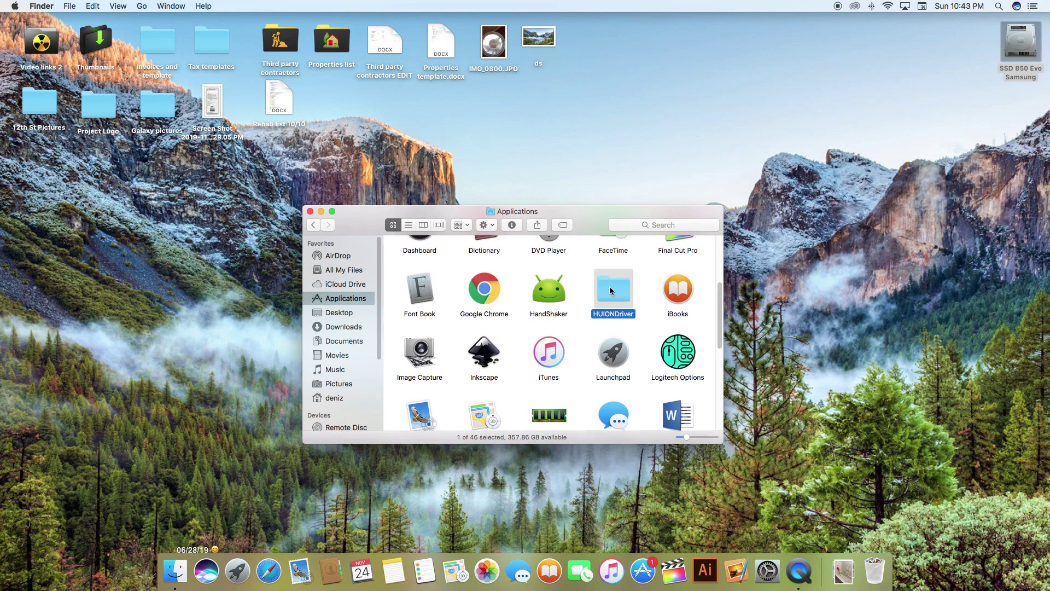
double_click(612, 290)
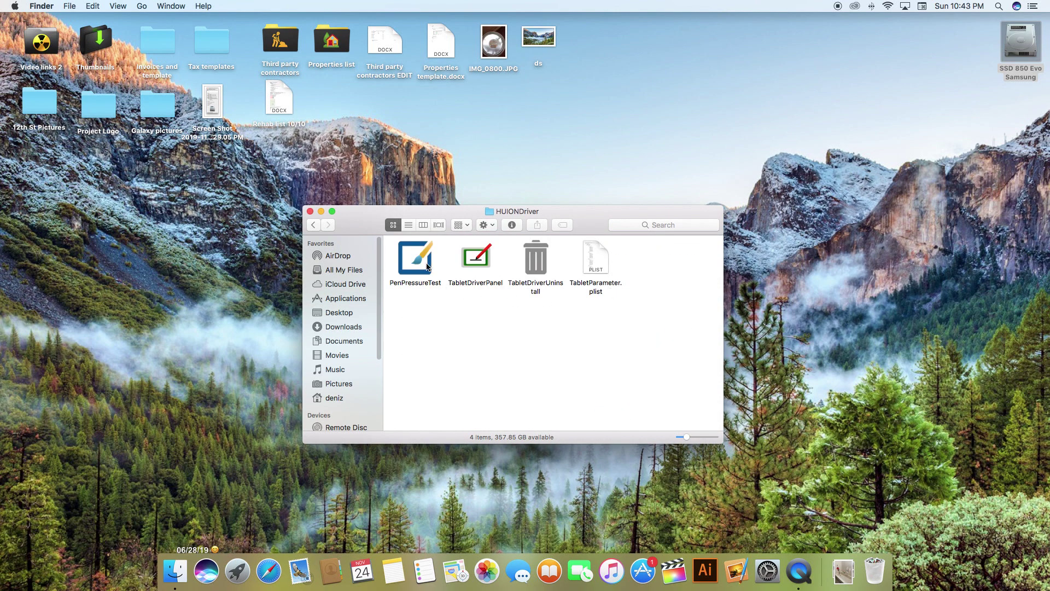
left_click(314, 224)
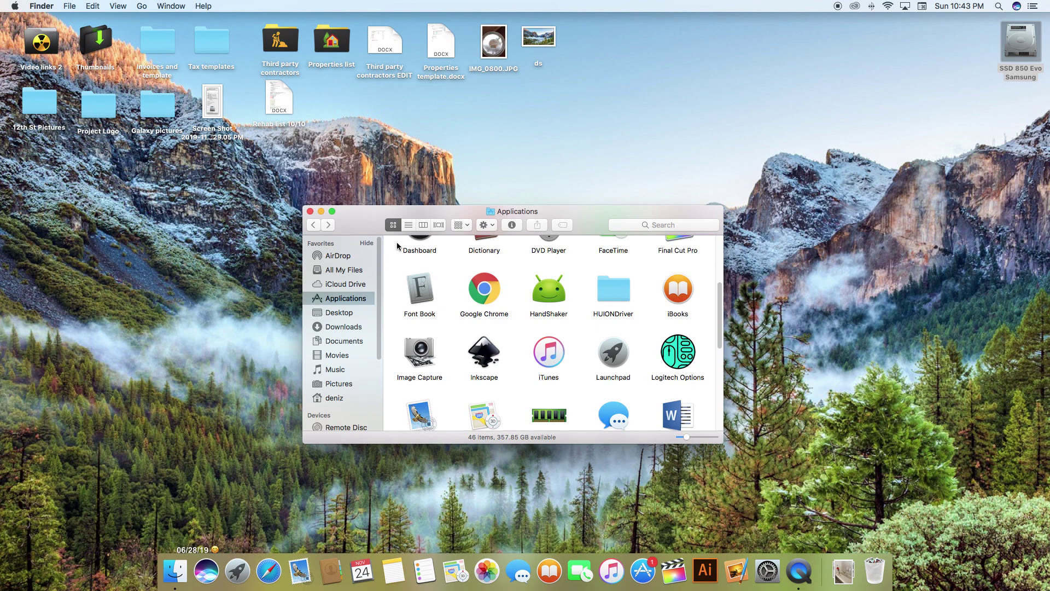
left_click(606, 296)
right_click(607, 294)
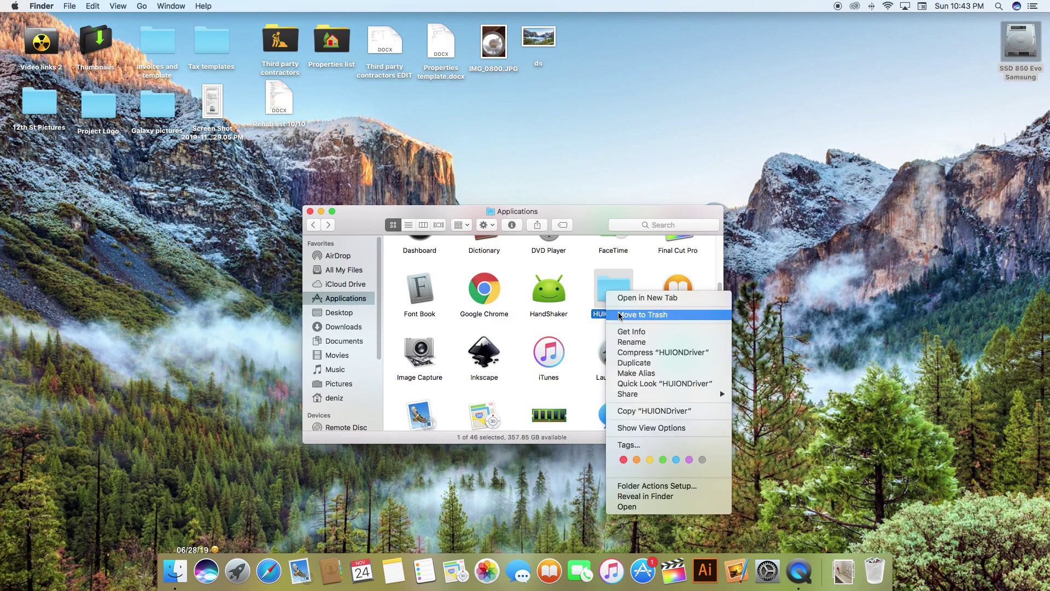
left_click(620, 315)
- Move the Inkscape app to the Trash, leaving 44 items in Applications
scroll(583, 306, "down", 3)
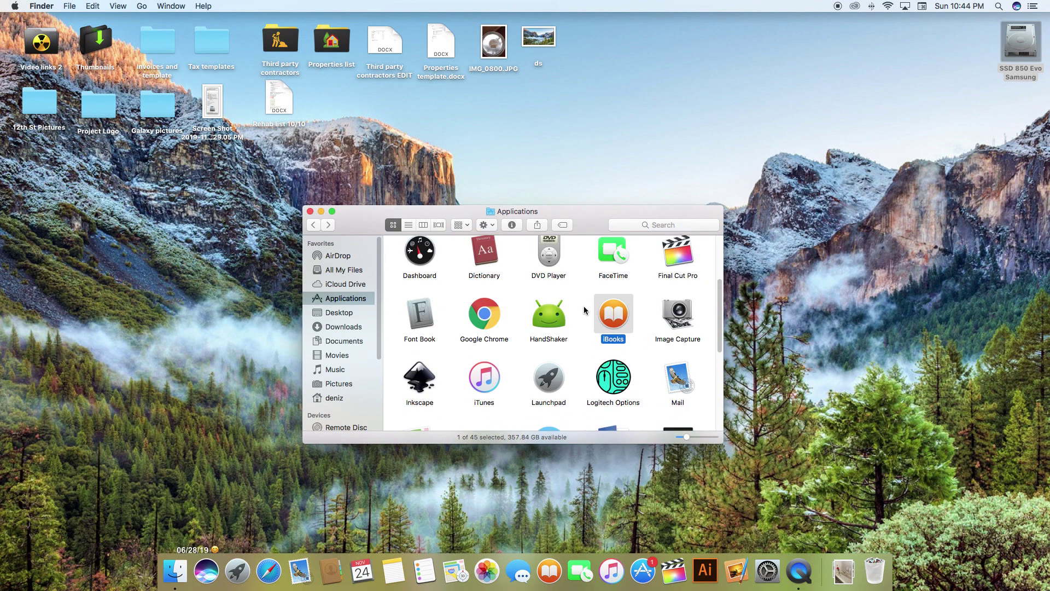
left_click(414, 283)
right_click(414, 282)
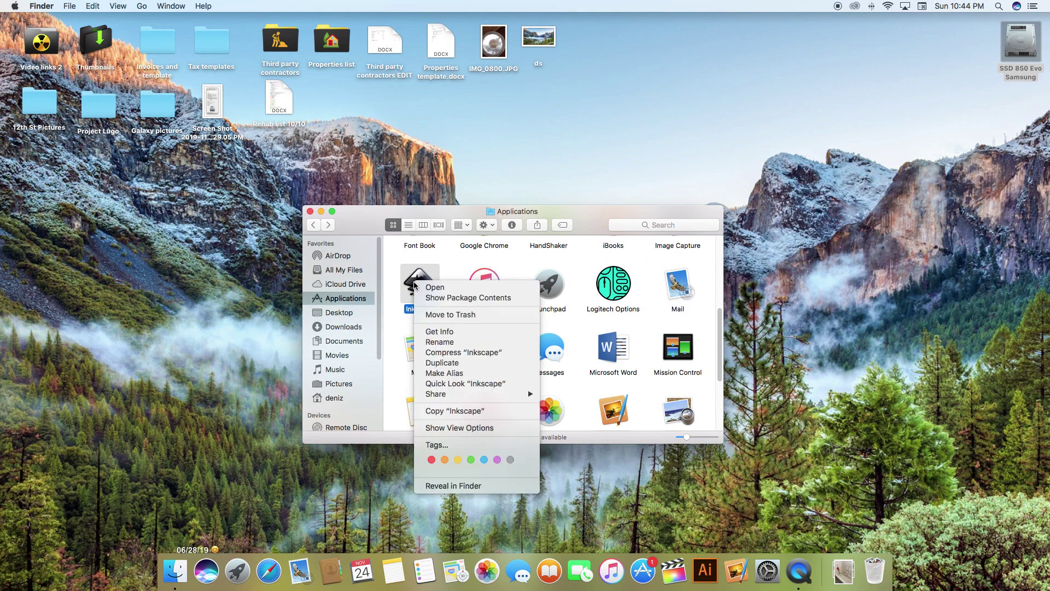
left_click(442, 315)
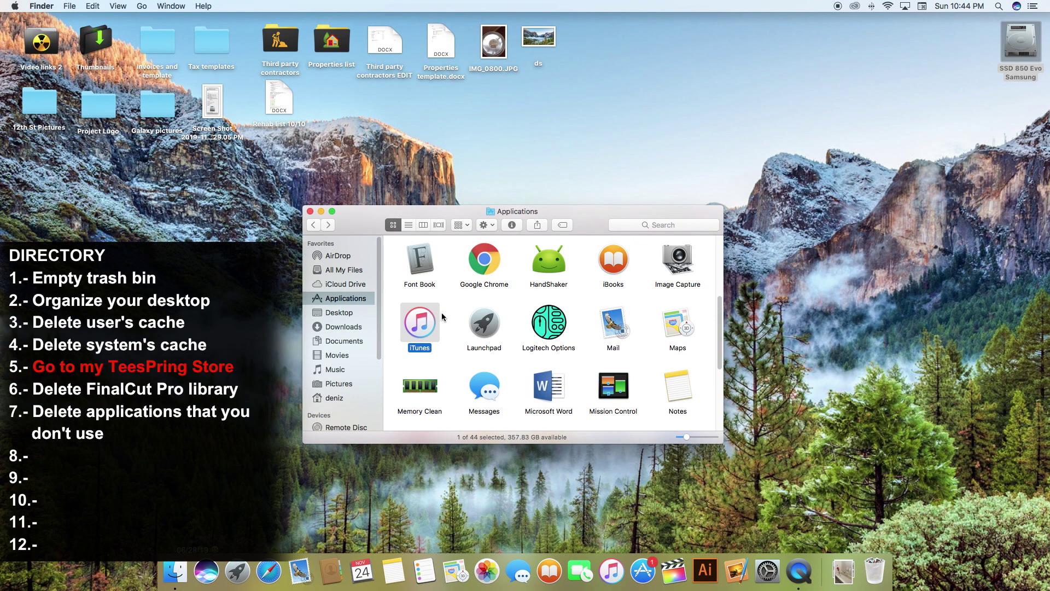
- Check the Downloads folder's size (888.6 MB) with Get Info
left_click(372, 327)
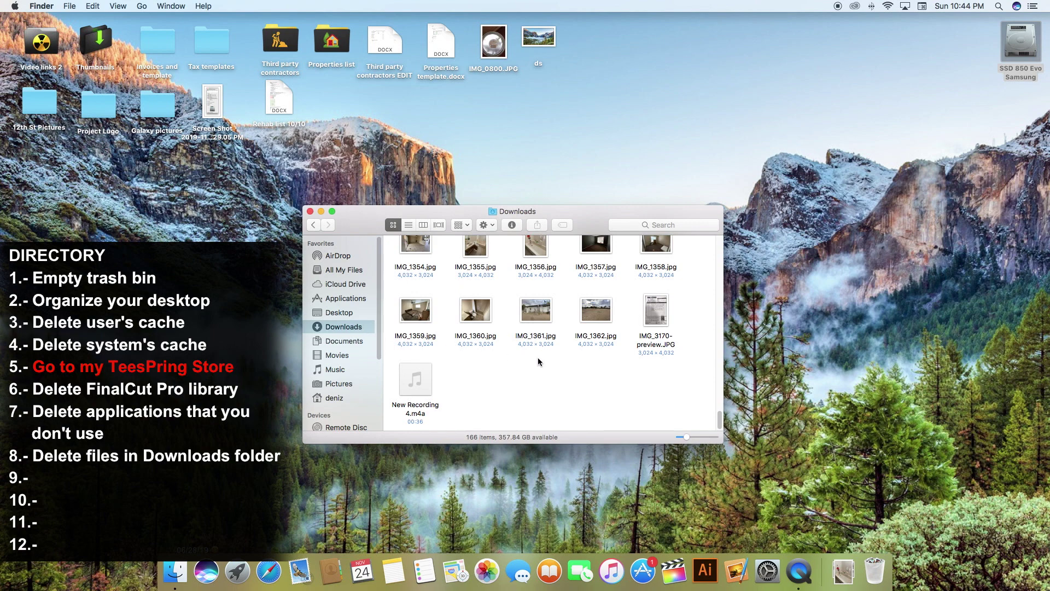
scroll(538, 361, "up", 15)
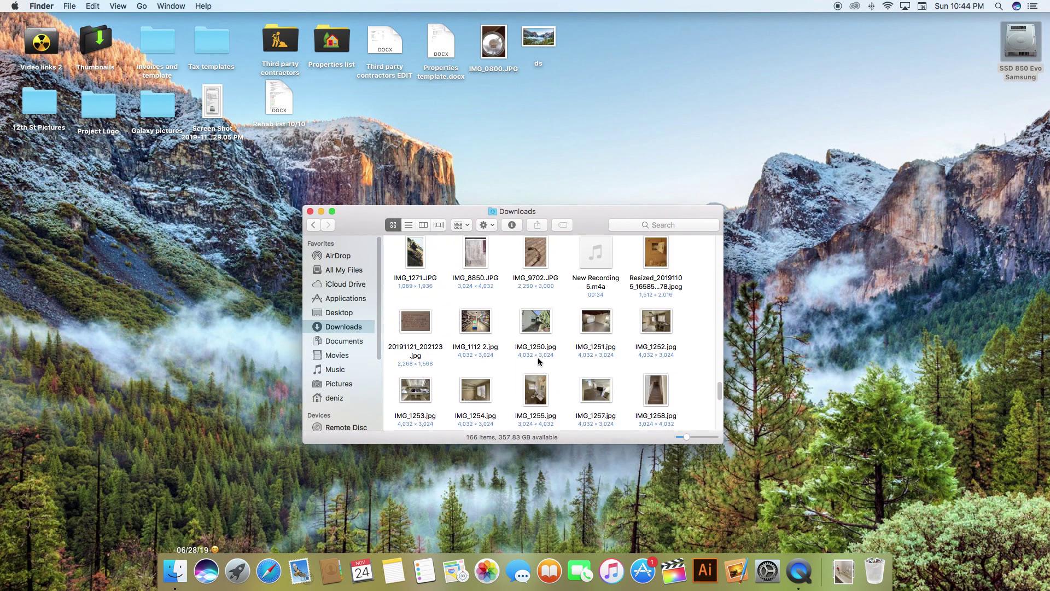
scroll(538, 362, "up", 15)
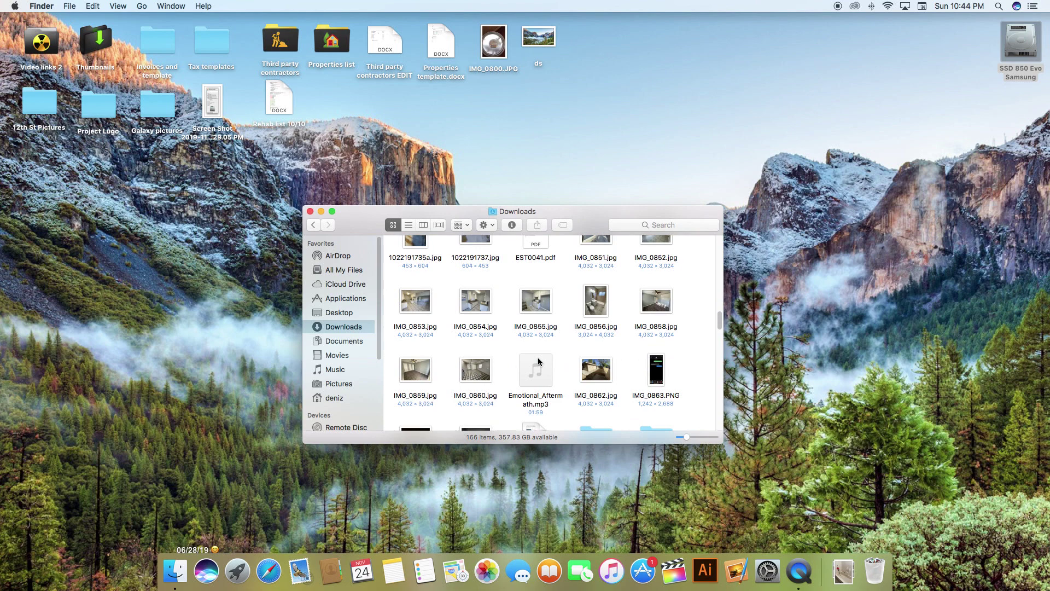
scroll(538, 362, "up", 5)
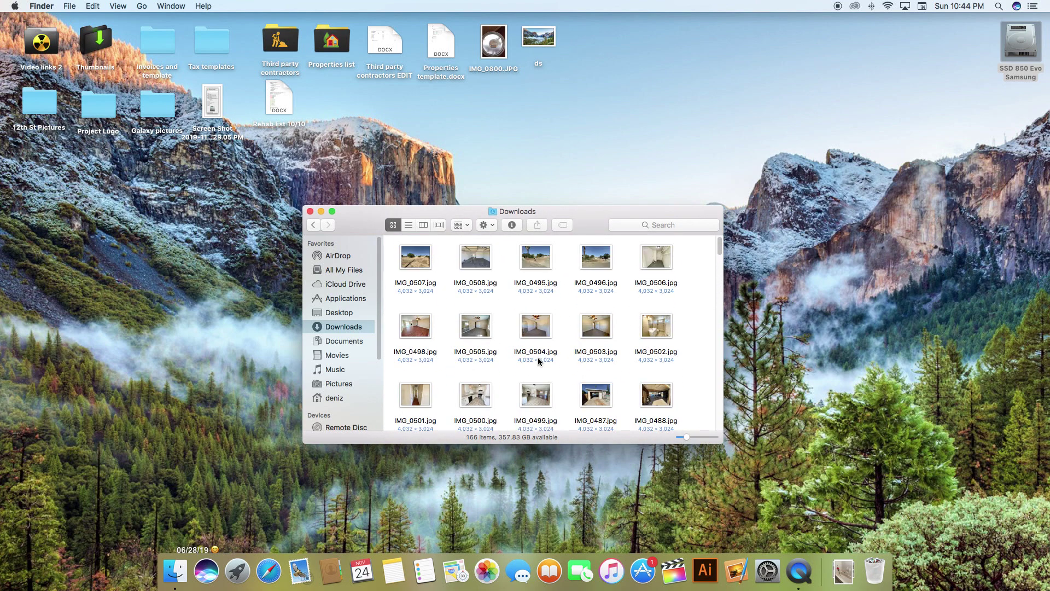
left_click(512, 224)
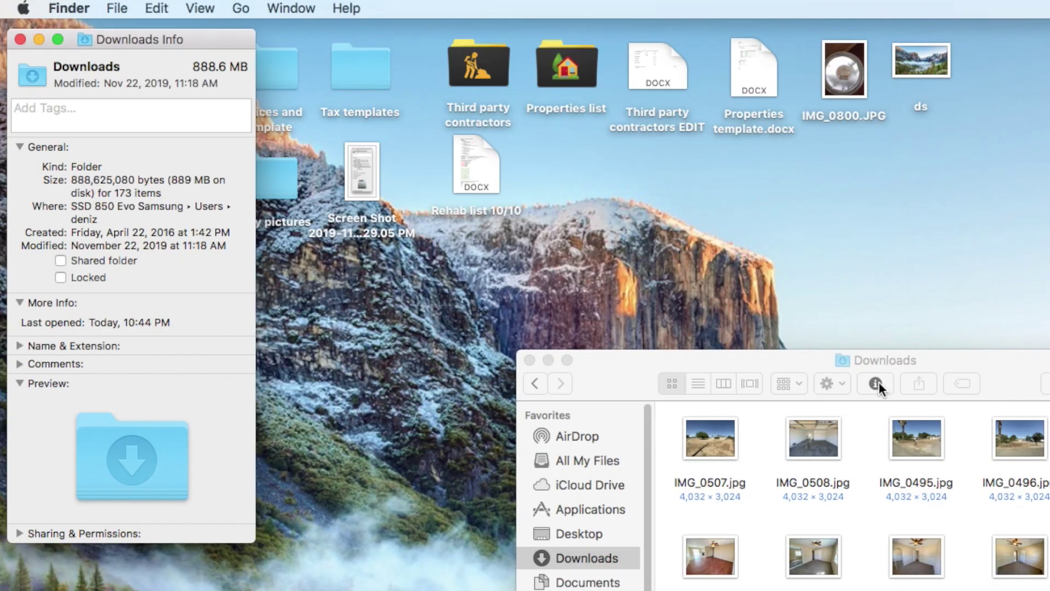
left_click_drag(193, 66, 227, 66)
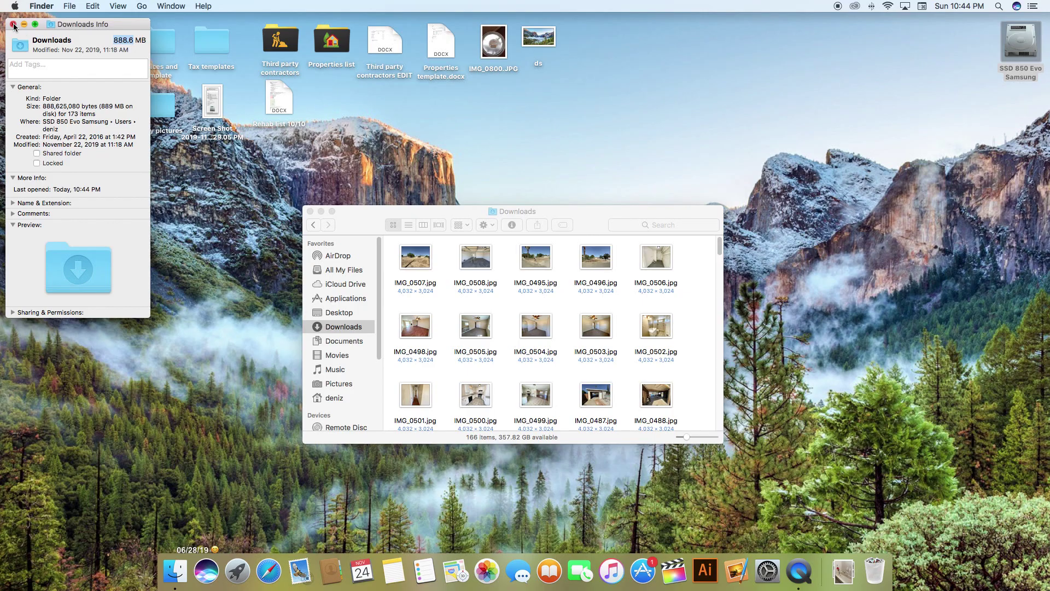
left_click(20, 39)
- Move all 166 Downloads files to the Trash and close the emptied window
key("super+a")
right_click(505, 285)
left_click(510, 313)
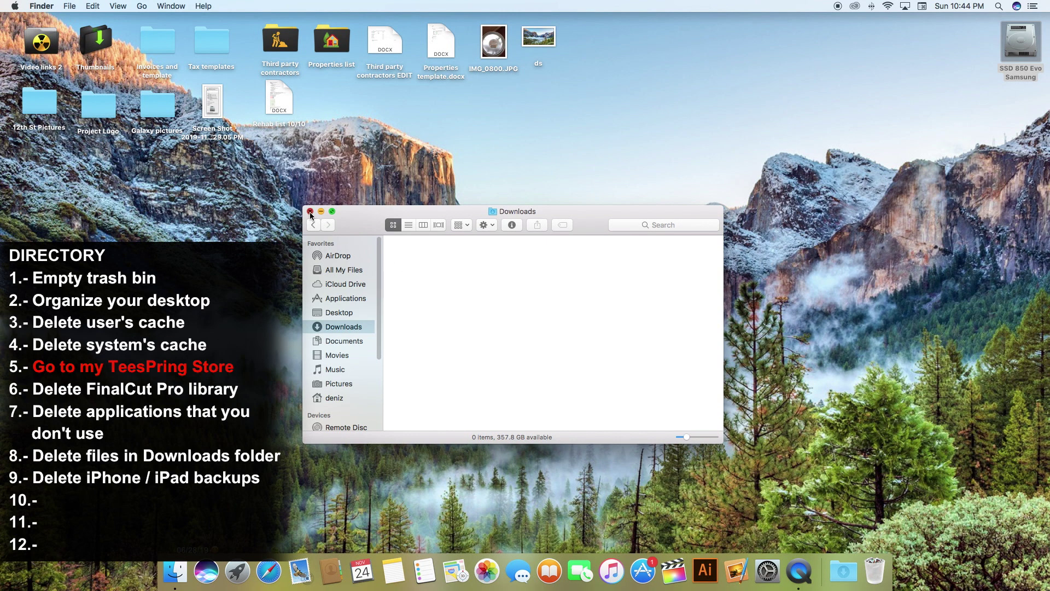
key("super+w")
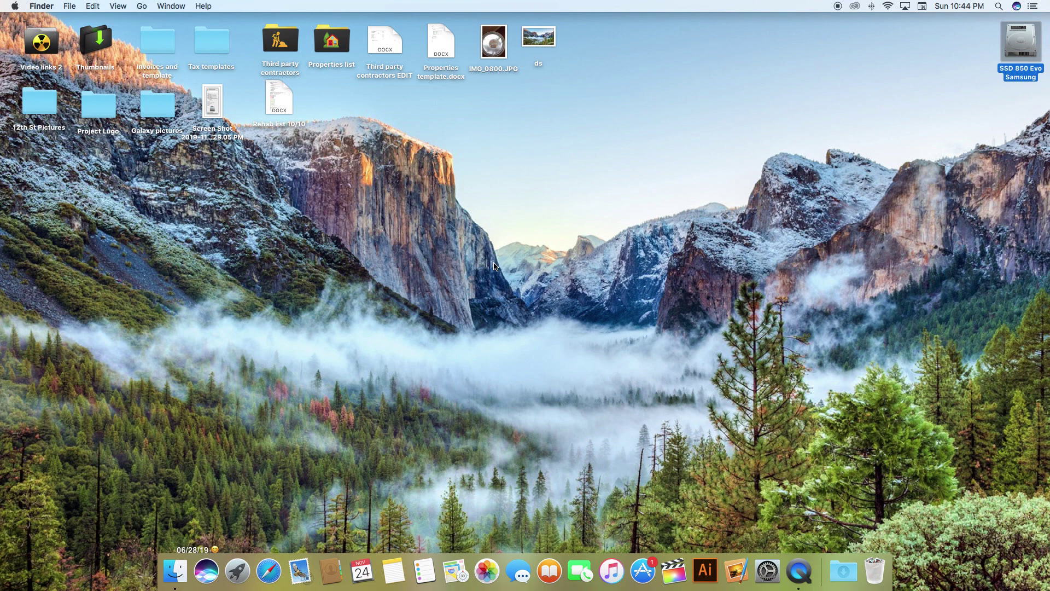
- Confirm iTunes' Devices preferences list no device backups, then close preferences and the library window
left_click(611, 570)
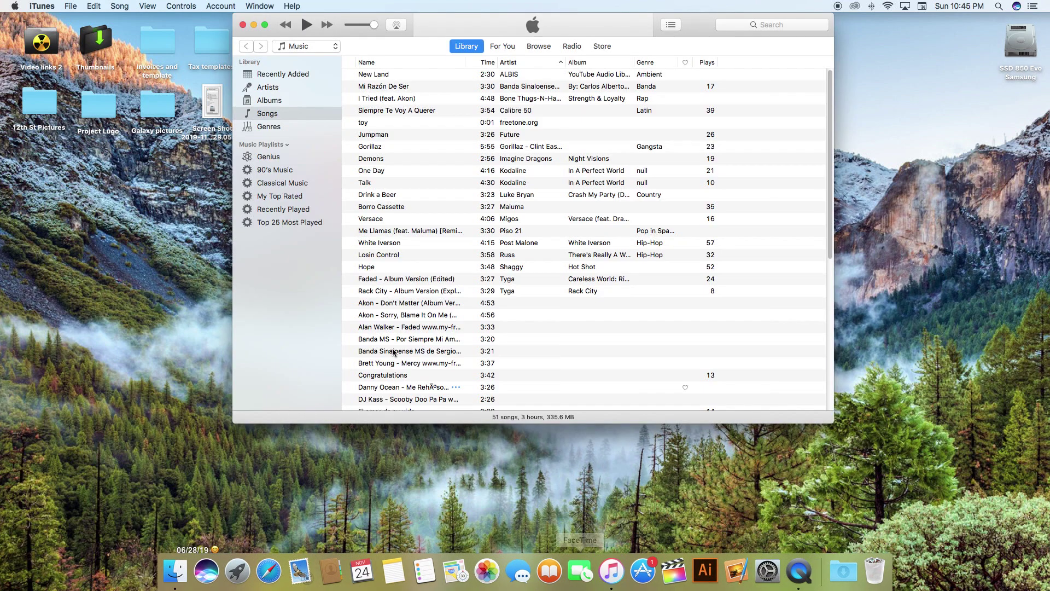
left_click(44, 6)
left_click(50, 37)
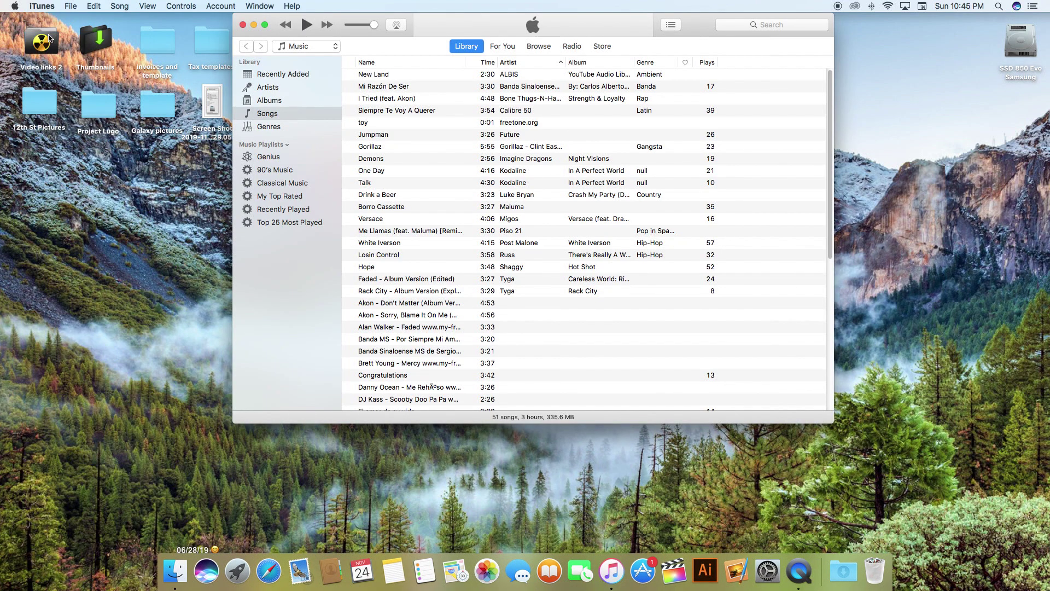
left_click(598, 117)
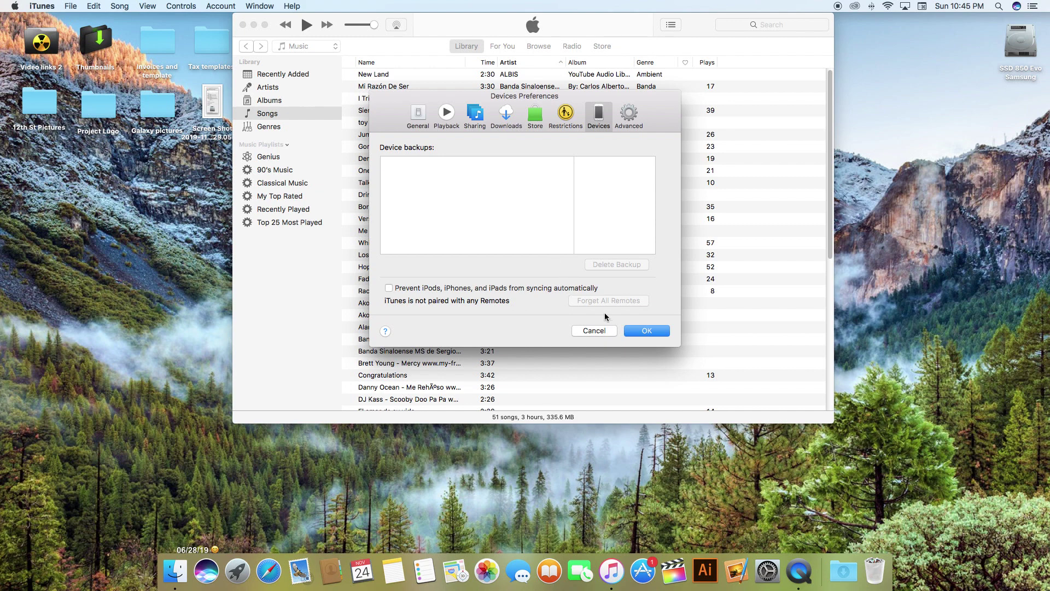
left_click(643, 331)
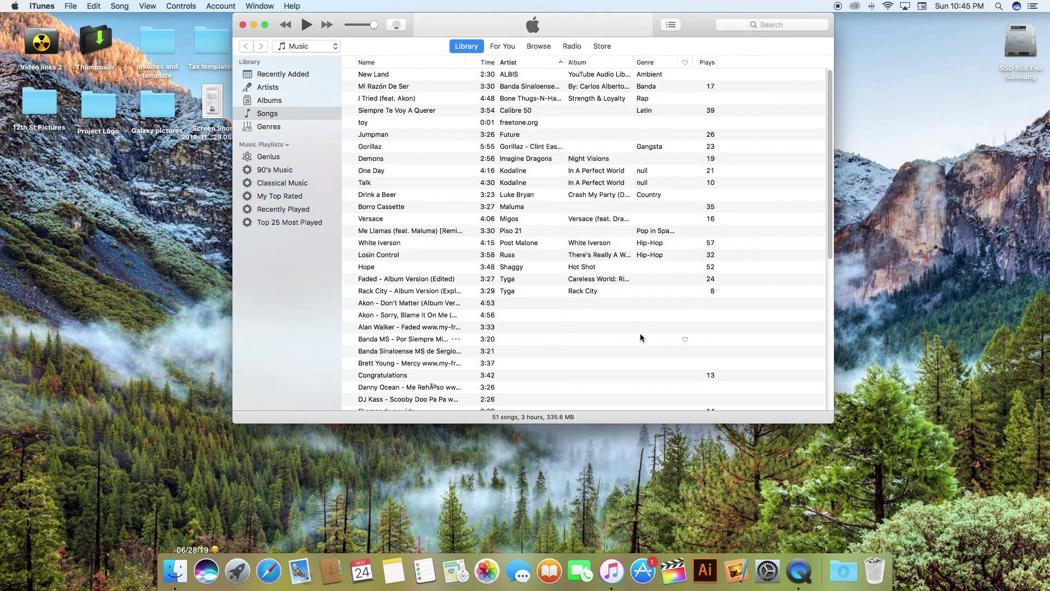
left_click(243, 25)
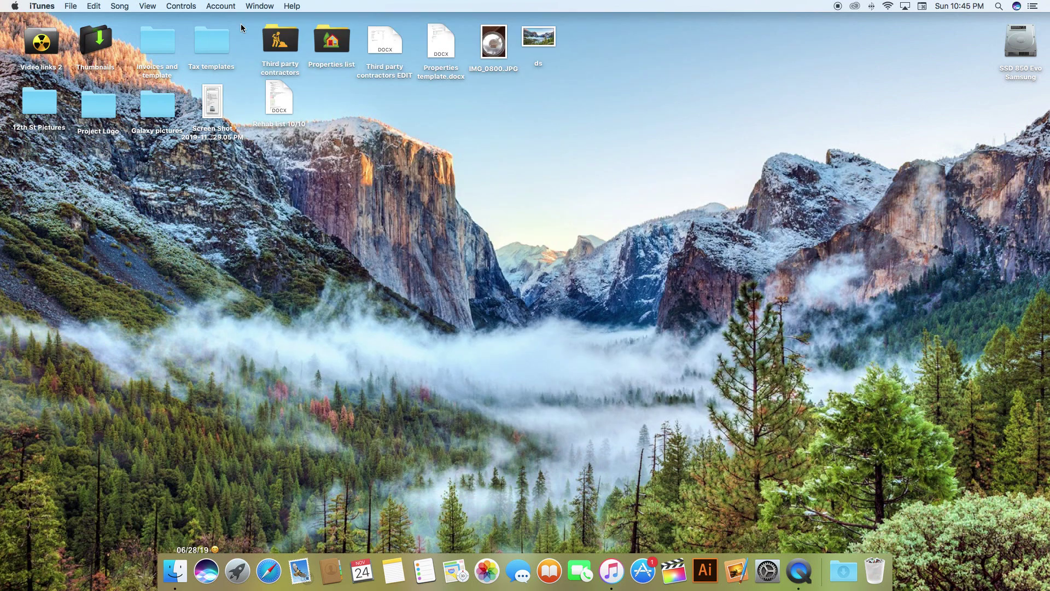
- Launch Safari and Remove All stored website data for the 93 sites via Privacy preferences
left_click(372, 234)
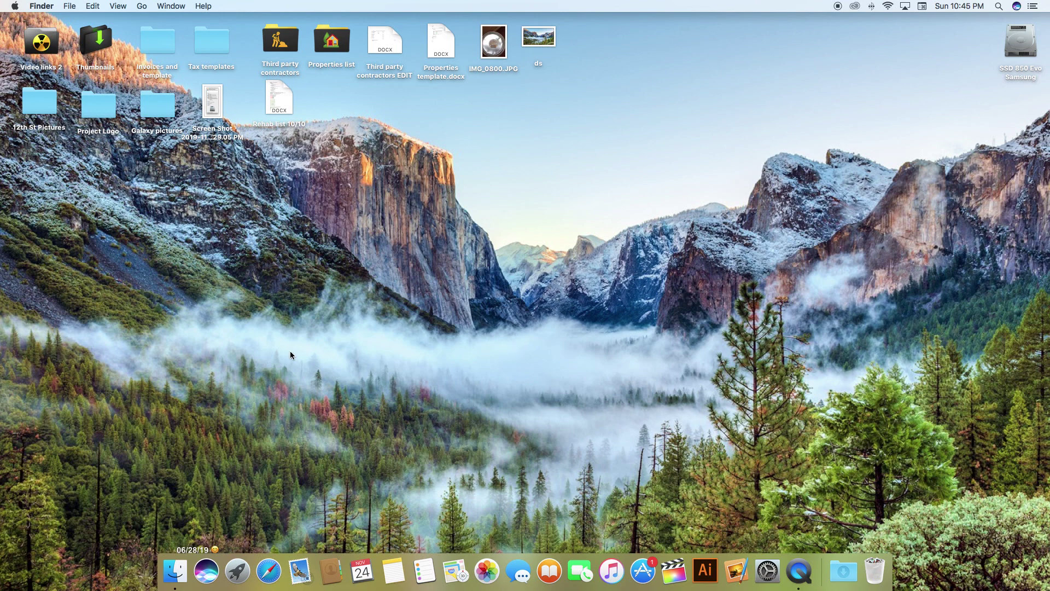
left_click(265, 563)
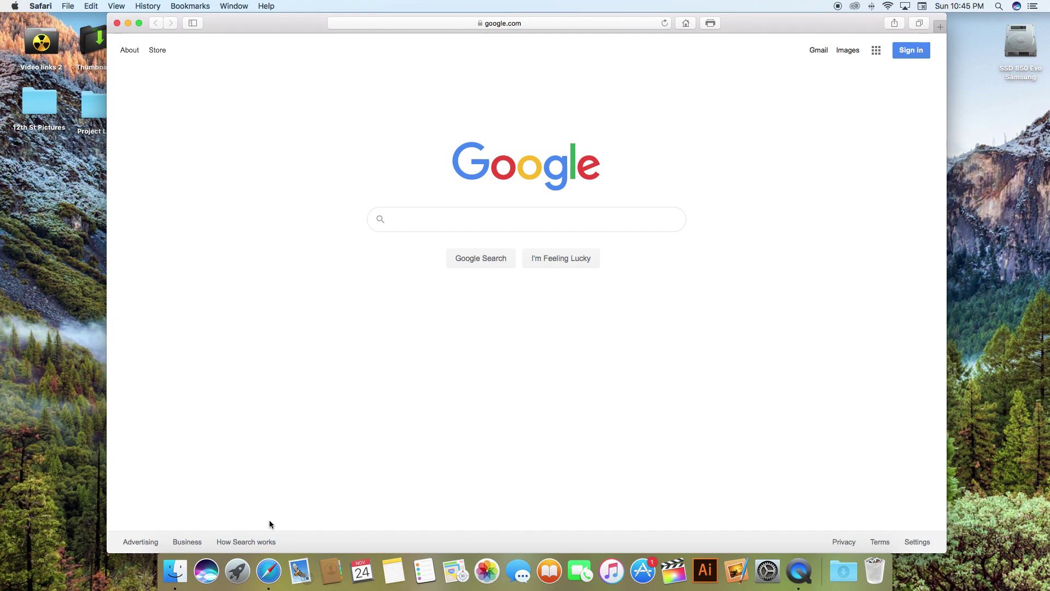
left_click(41, 6)
left_click(53, 47)
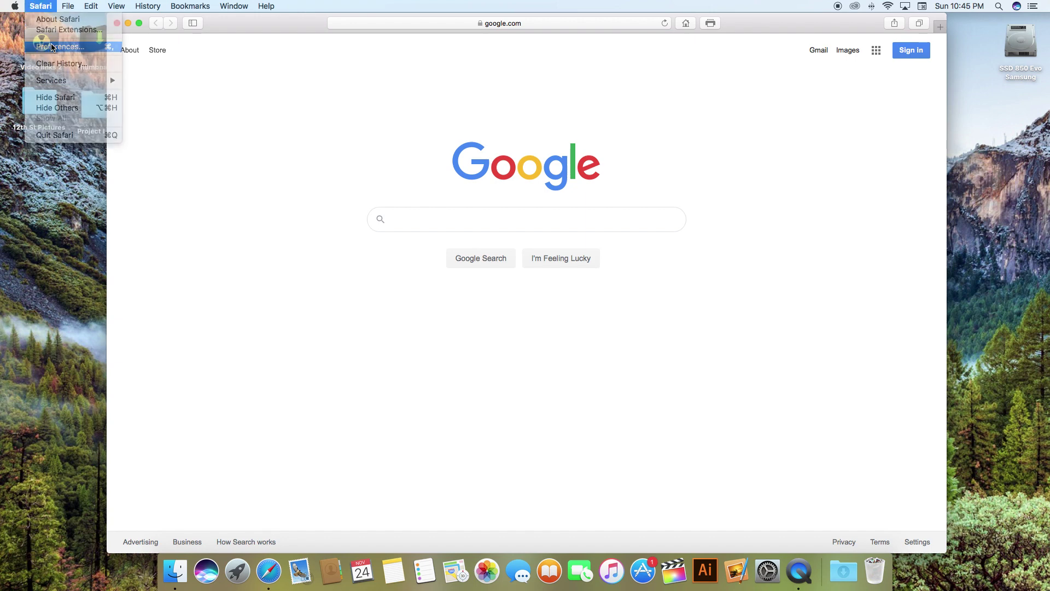
left_click(529, 99)
left_click(538, 176)
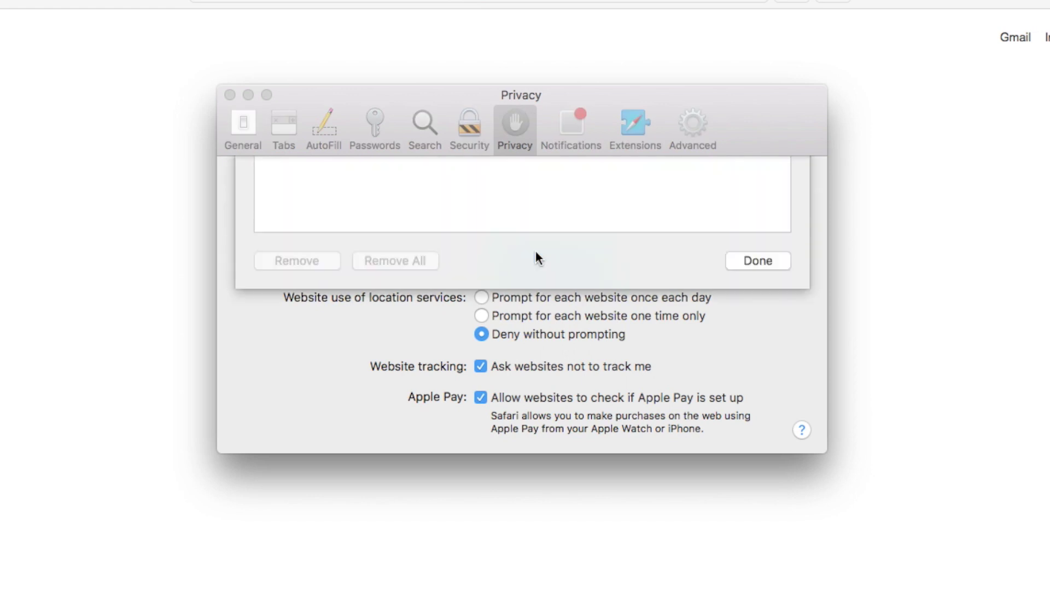
scroll(454, 356, "down", 5)
left_click(395, 514)
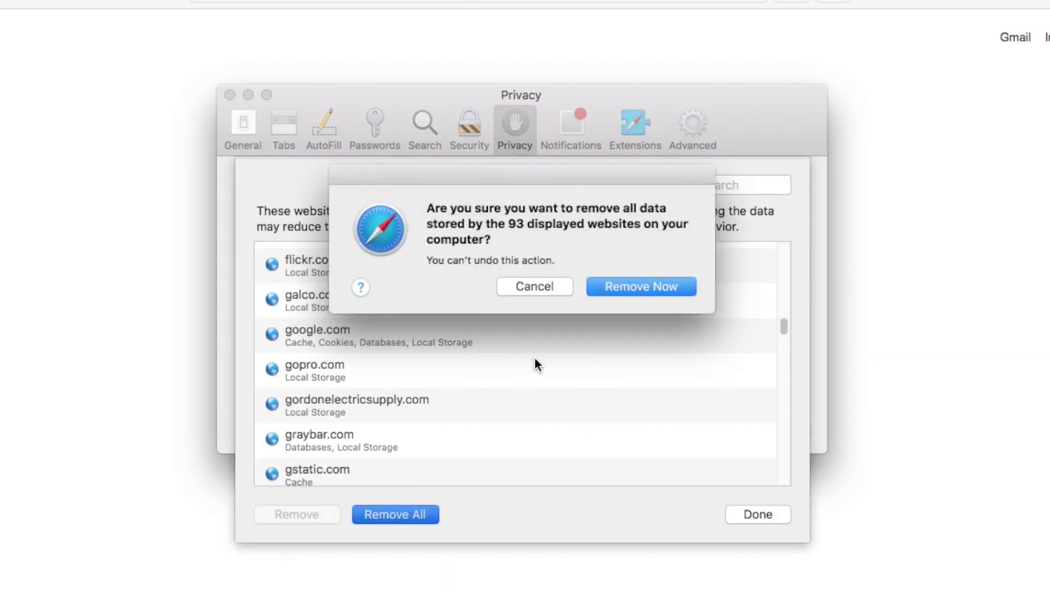
left_click(605, 286)
left_click(738, 512)
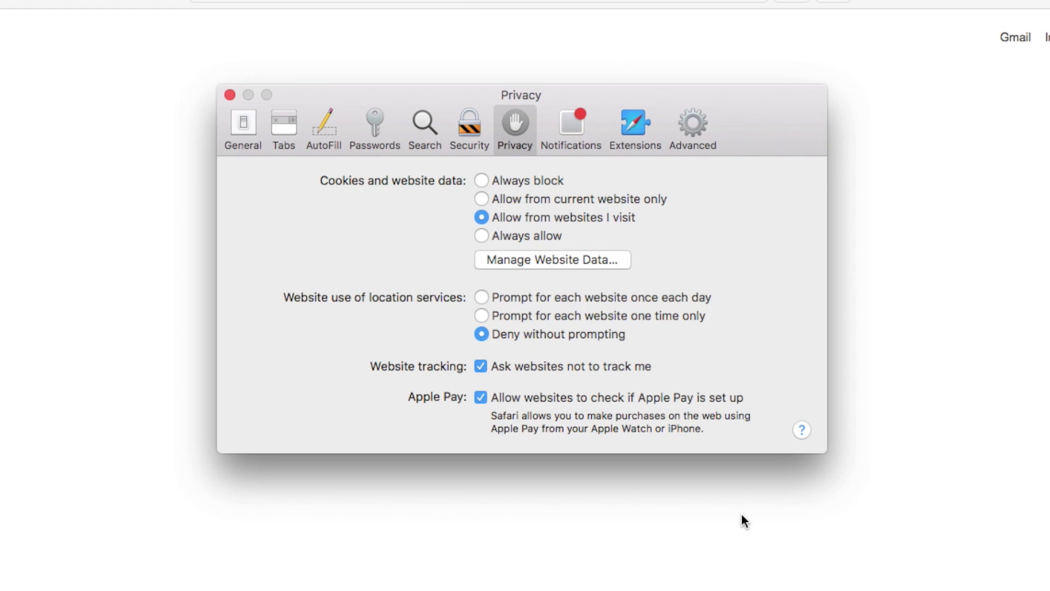
- Enable Show Develop menu in Safari's Advanced preferences
left_click(695, 129)
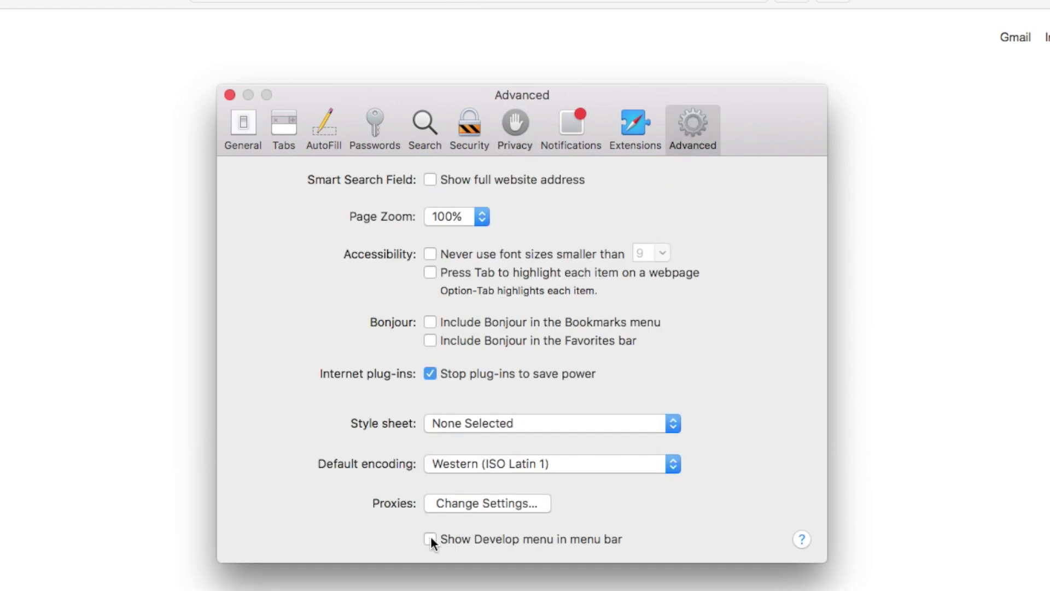
left_click(430, 539)
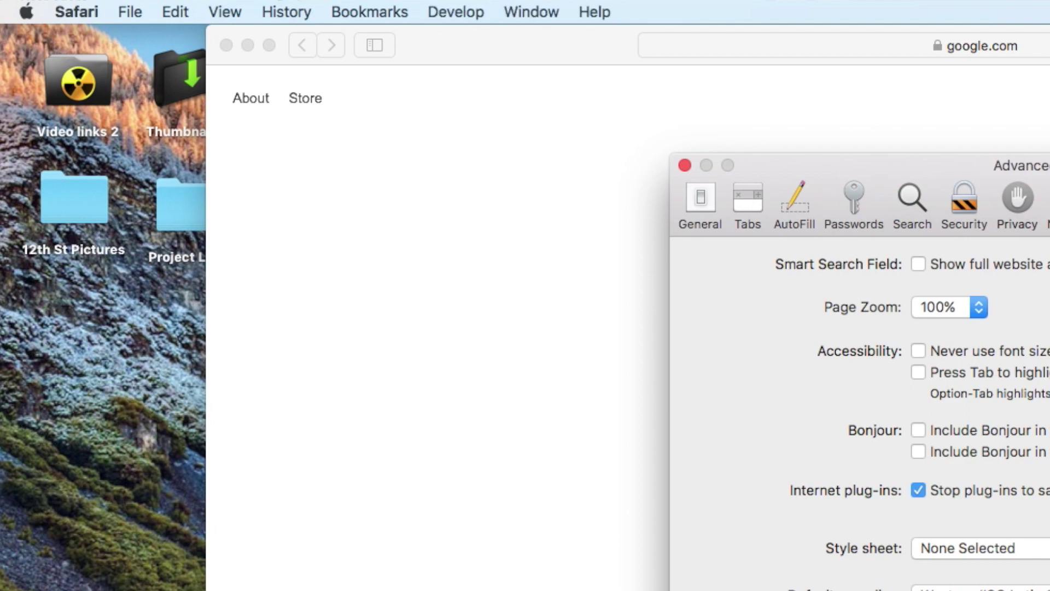
left_click(544, 105)
- Empty Safari's caches from the Develop menu, close the window, and quit Safari
left_click(438, 12)
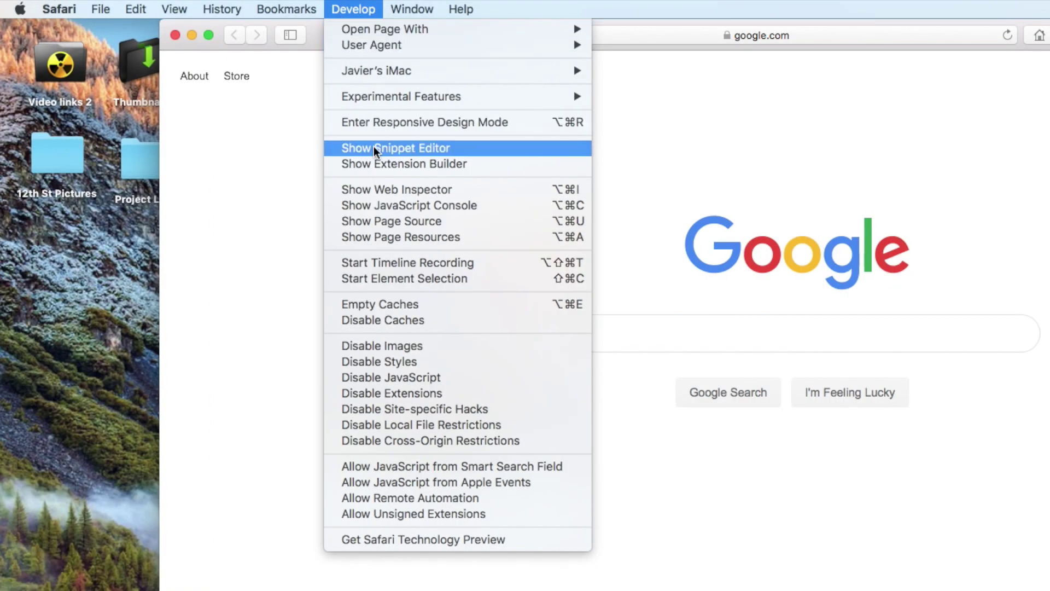
left_click(558, 392)
left_click(117, 24)
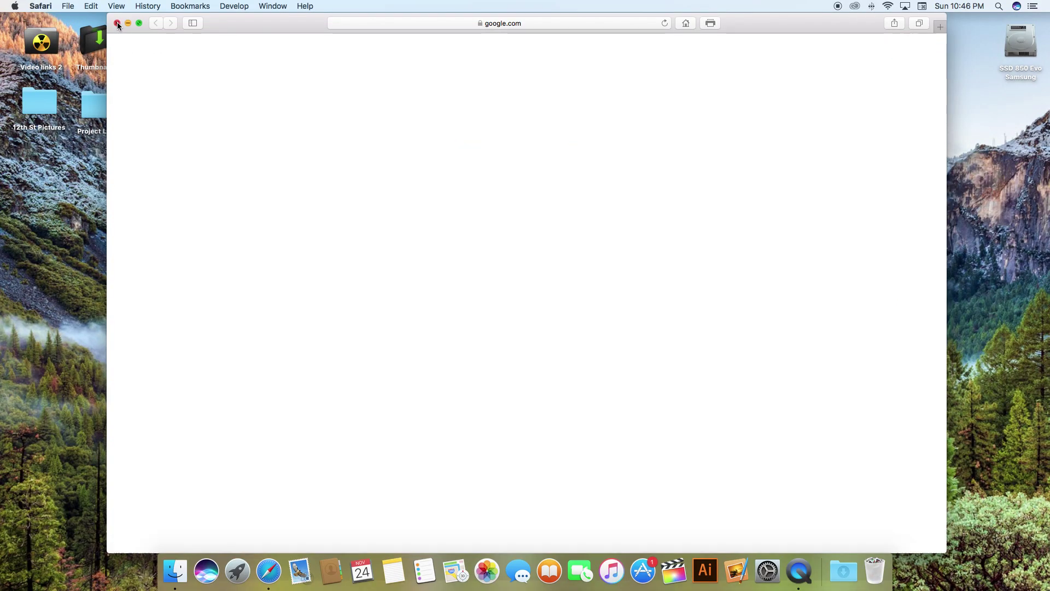
left_click(40, 6)
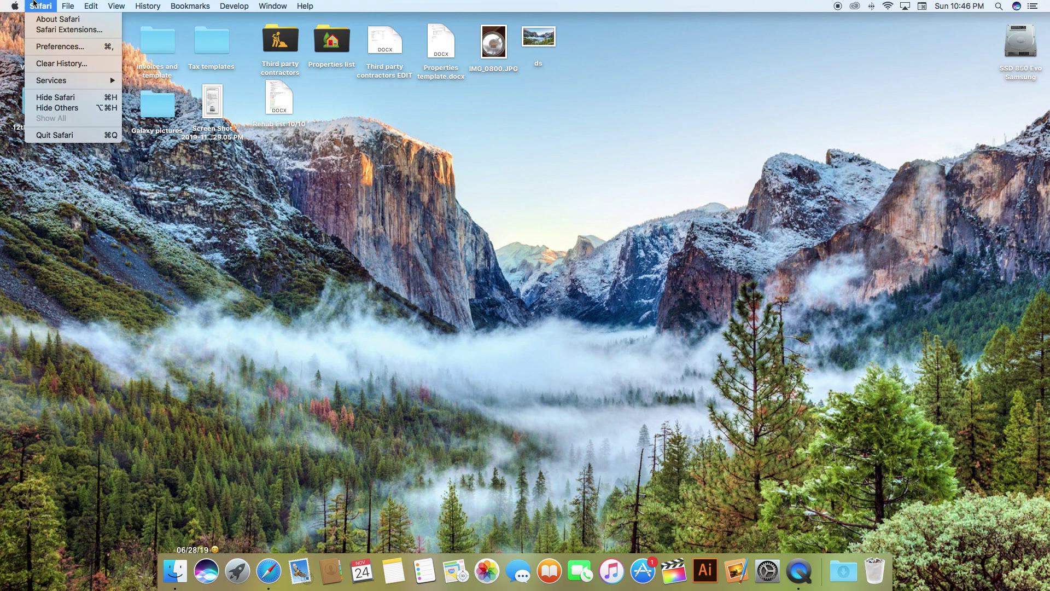
left_click(60, 135)
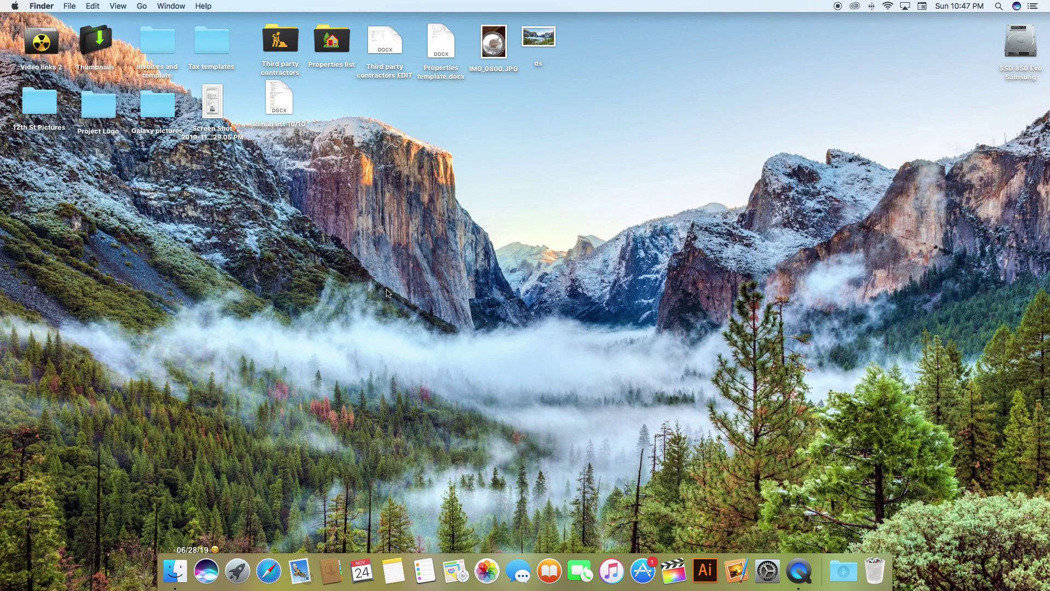
- Launch Google Chrome and open Clear browsing data from its Advanced settings
key("F4")
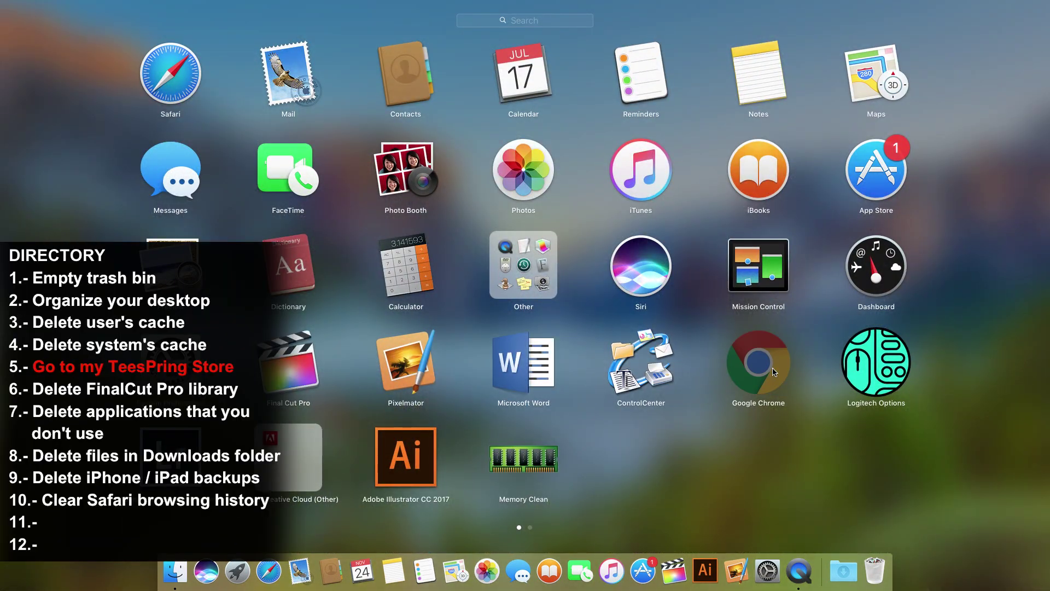
left_click(758, 363)
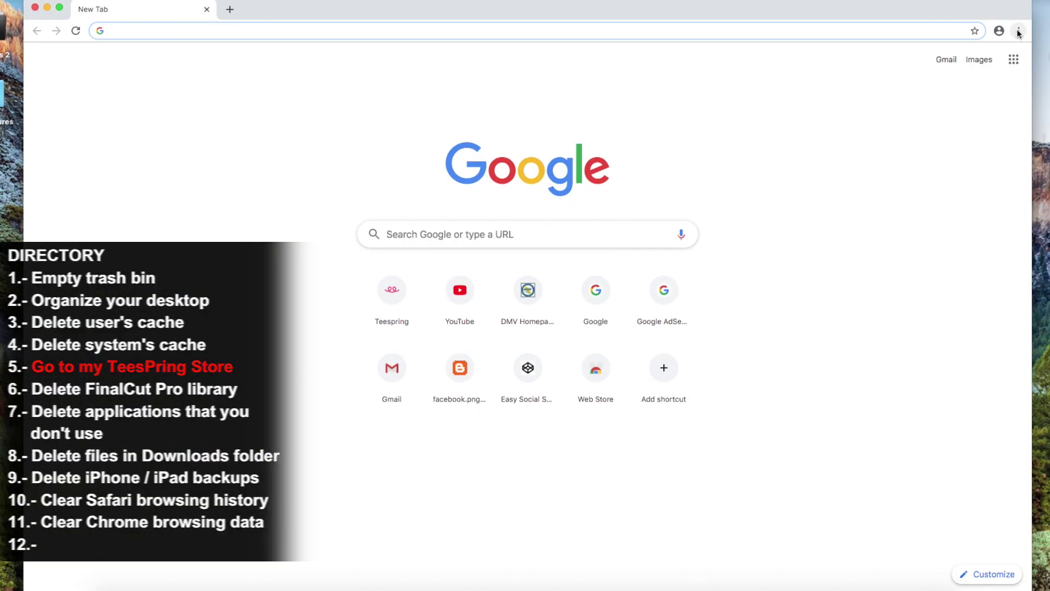
left_click(1019, 31)
left_click(834, 276)
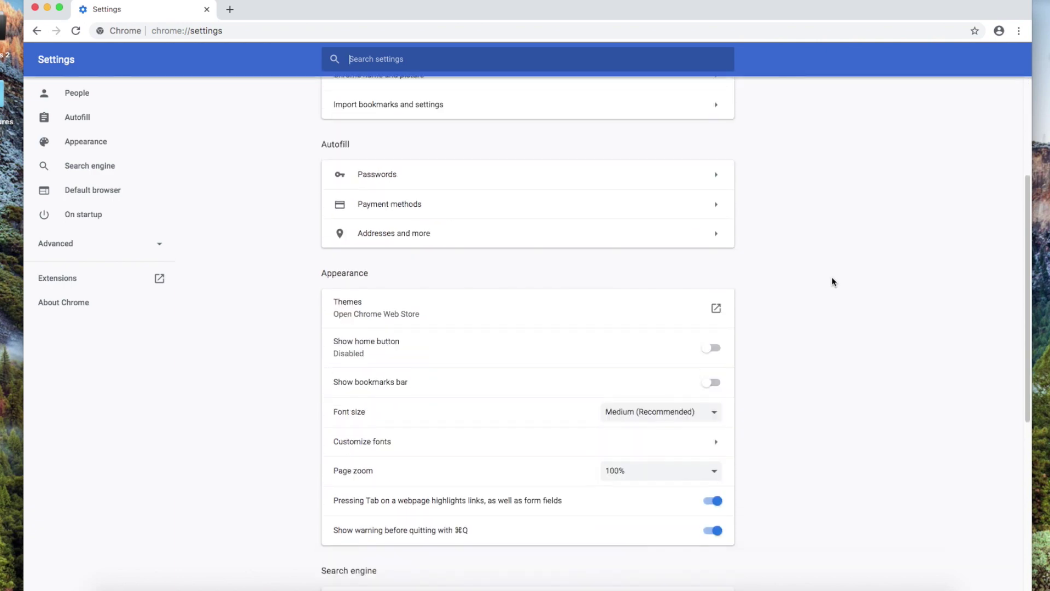
scroll(834, 282, "down", 10)
left_click(518, 543)
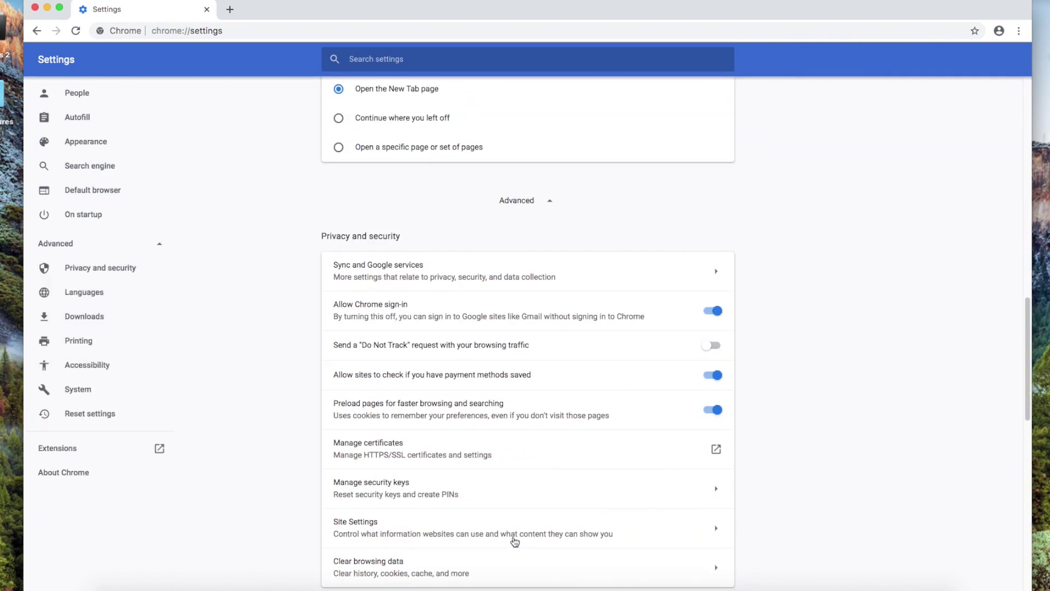
left_click(422, 464)
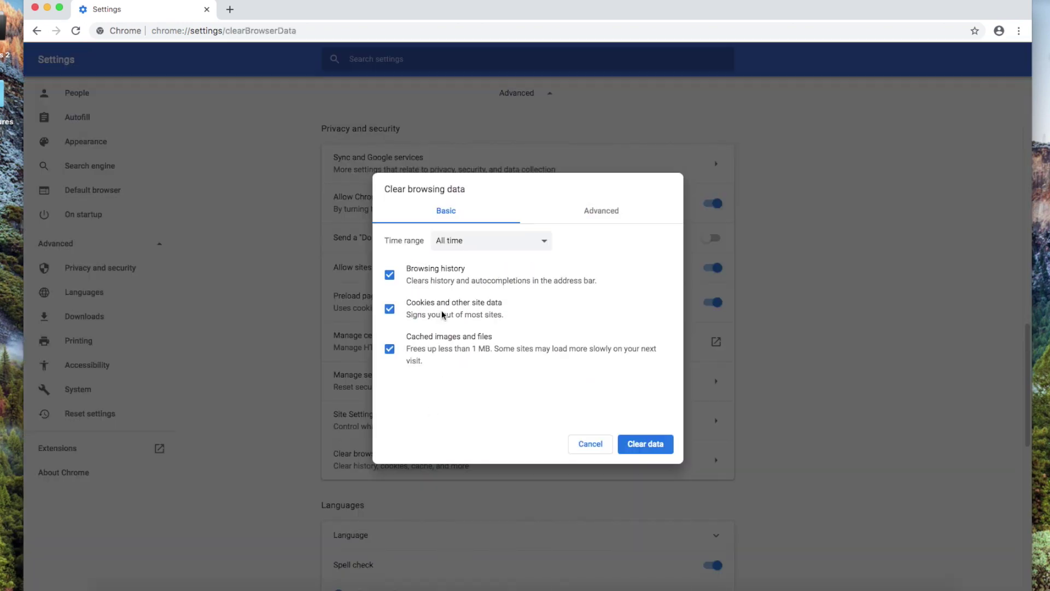
- Clear history, downloads, cookies and cached files for All time, then close the Chrome window
left_click(389, 275)
left_click(390, 308)
left_click(390, 275)
left_click(588, 213)
scroll(441, 304, "down", 3)
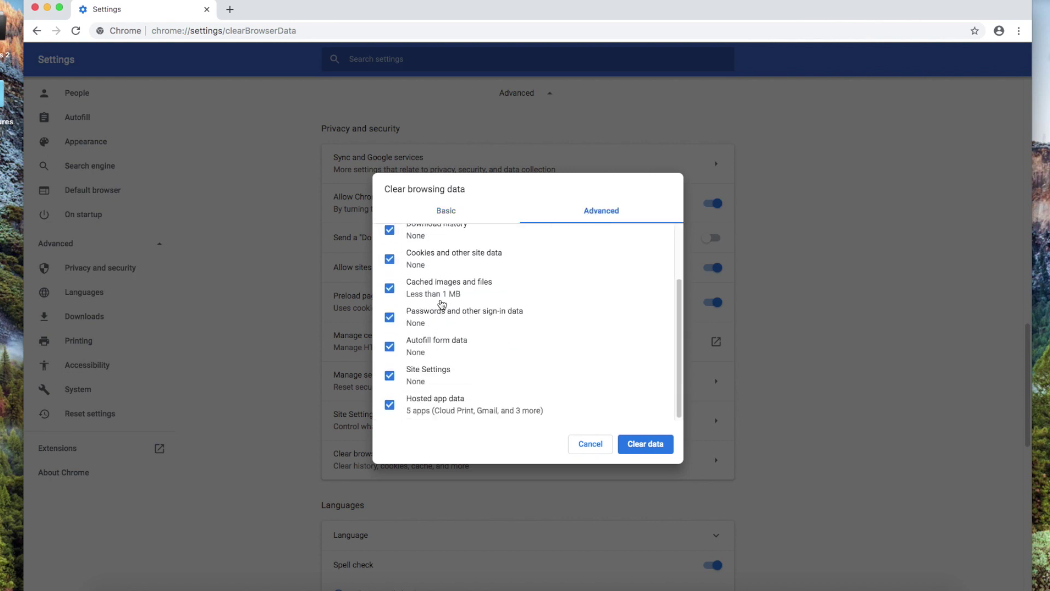
scroll(442, 305, "up", 3)
left_click(474, 240)
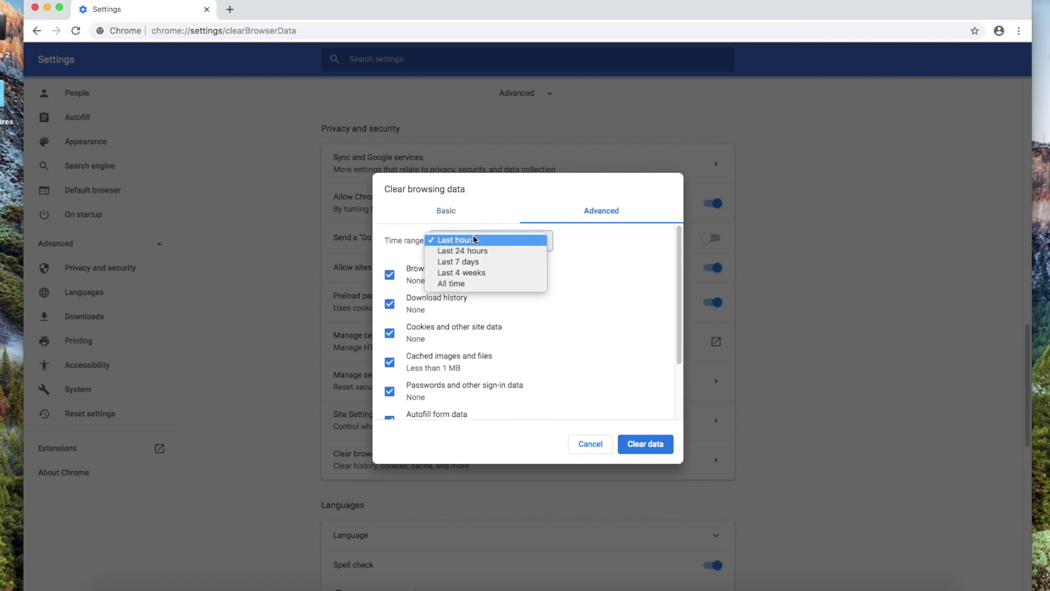
left_click(463, 286)
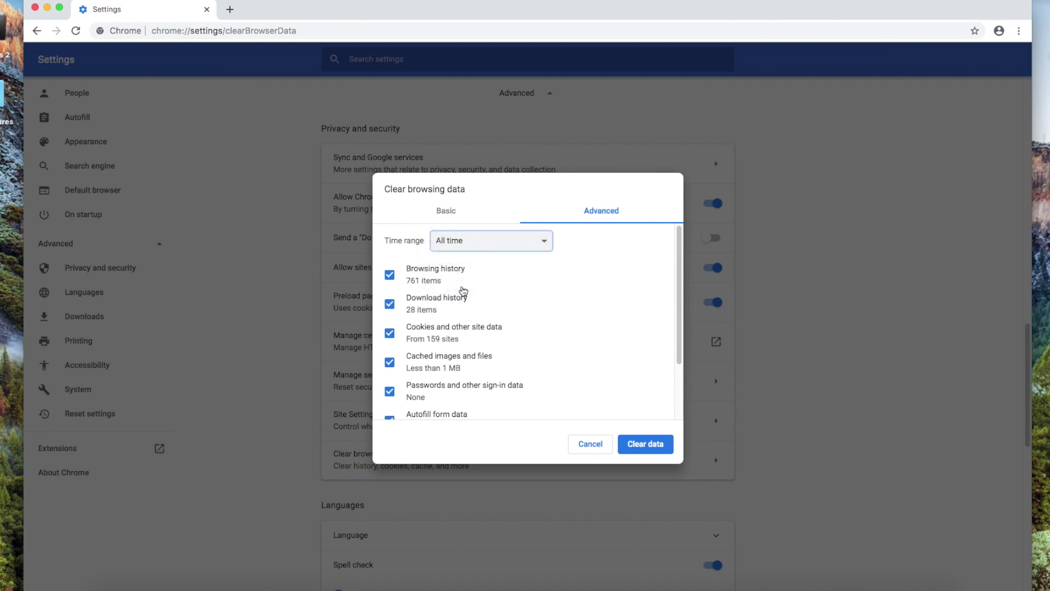
scroll(493, 352, "down", 2)
scroll(492, 351, "up", 2)
left_click(643, 445)
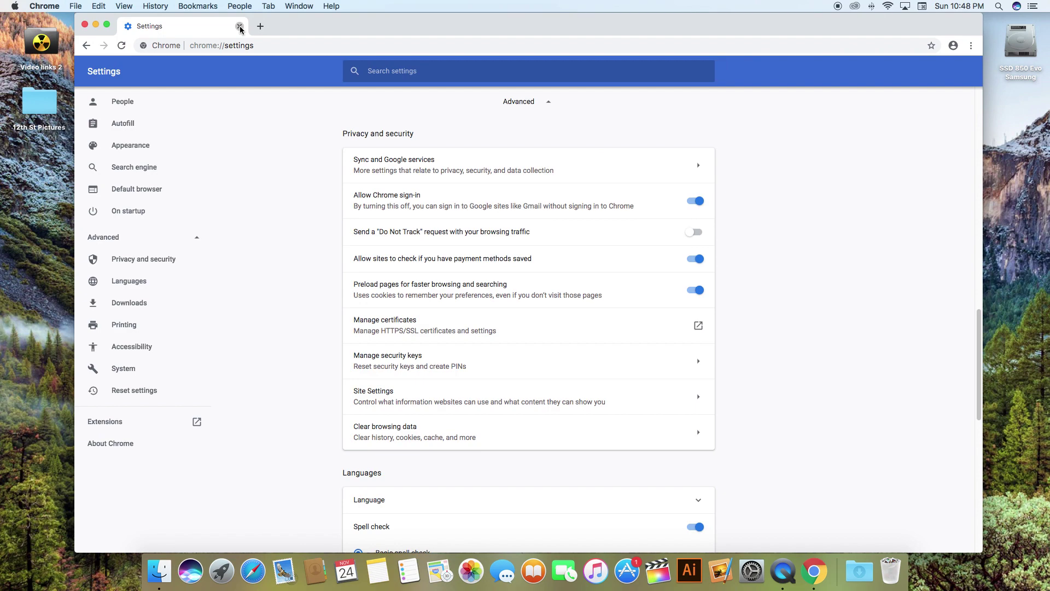
left_click(239, 26)
left_click(37, 6)
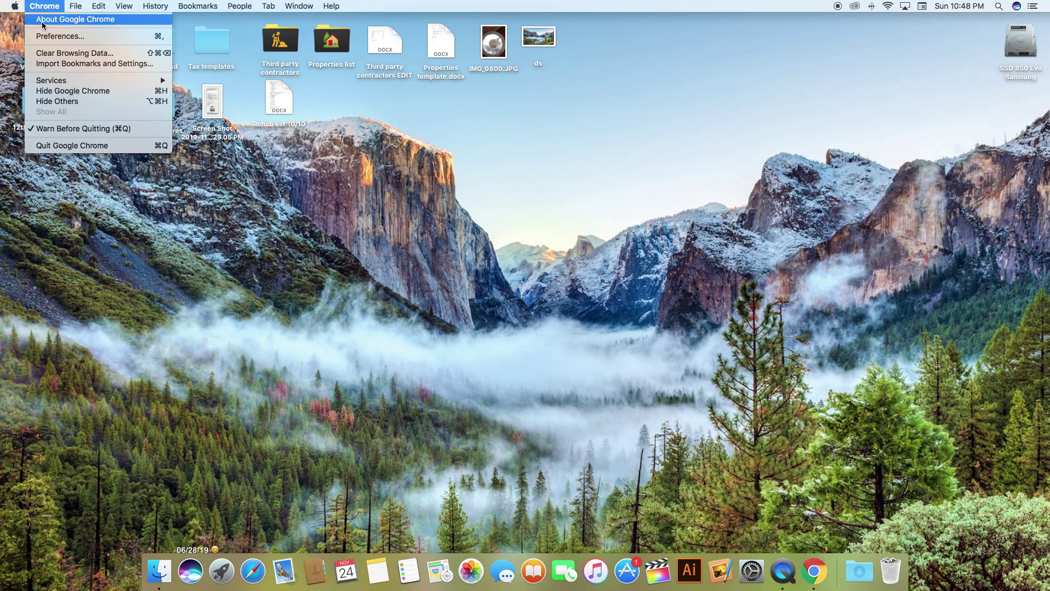
- Quit Google Chrome and permanently erase the 22 items in the Trash
left_click(57, 146)
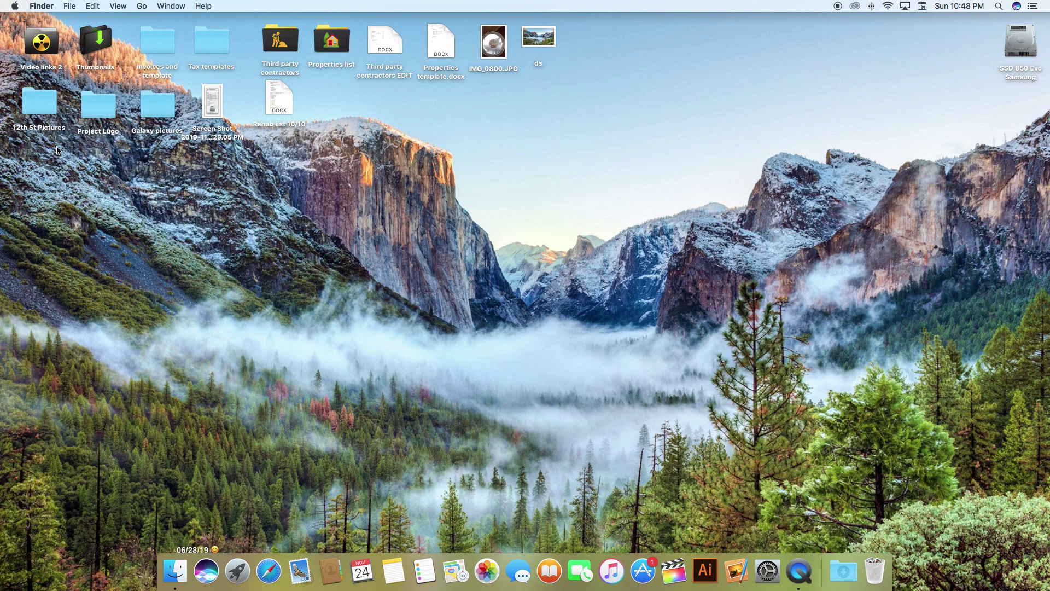
left_click(35, 7)
left_click(39, 53)
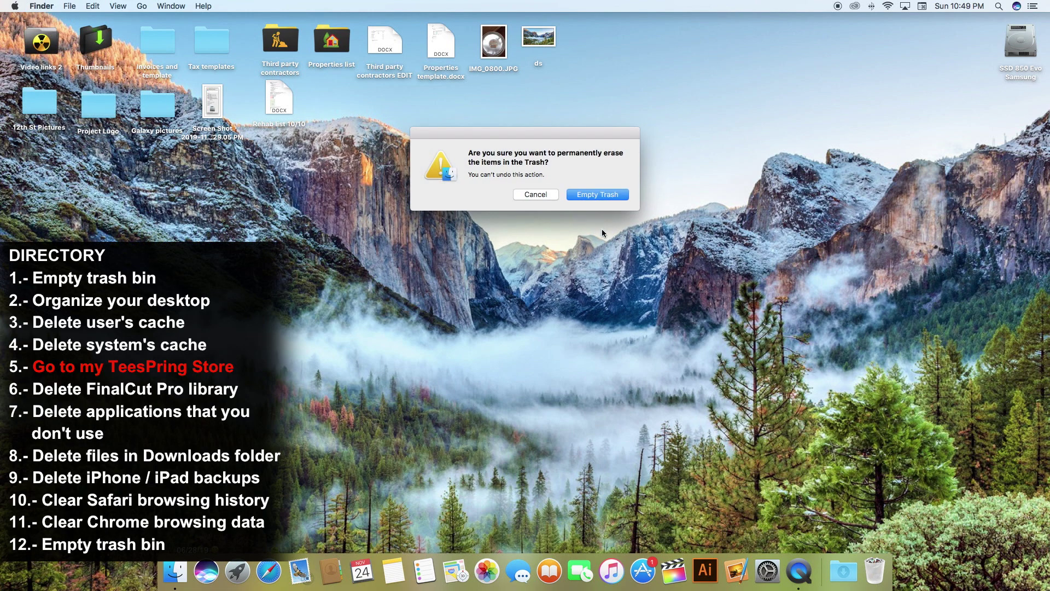
left_click(605, 192)
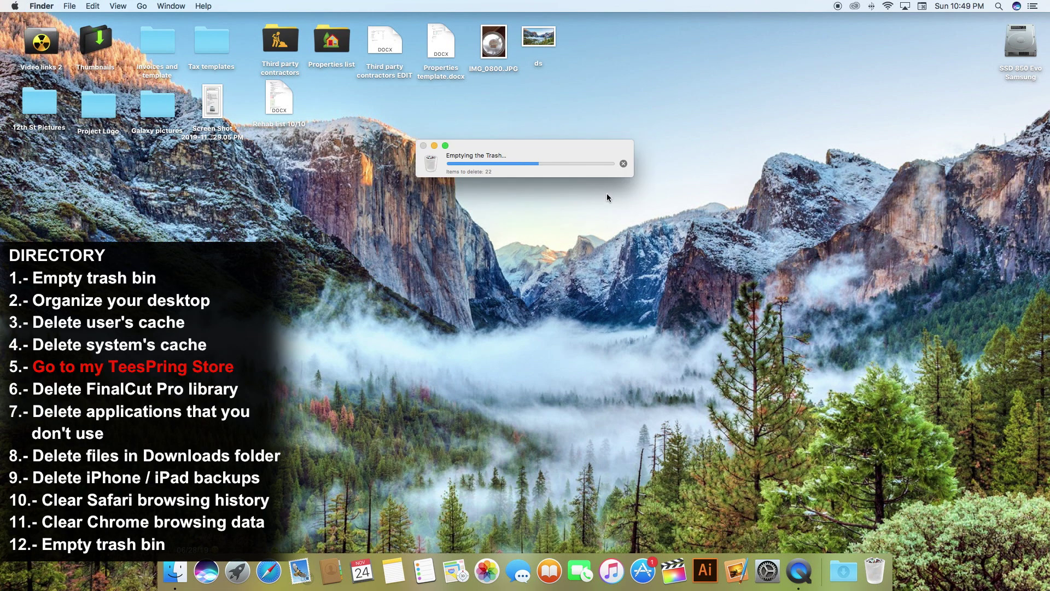